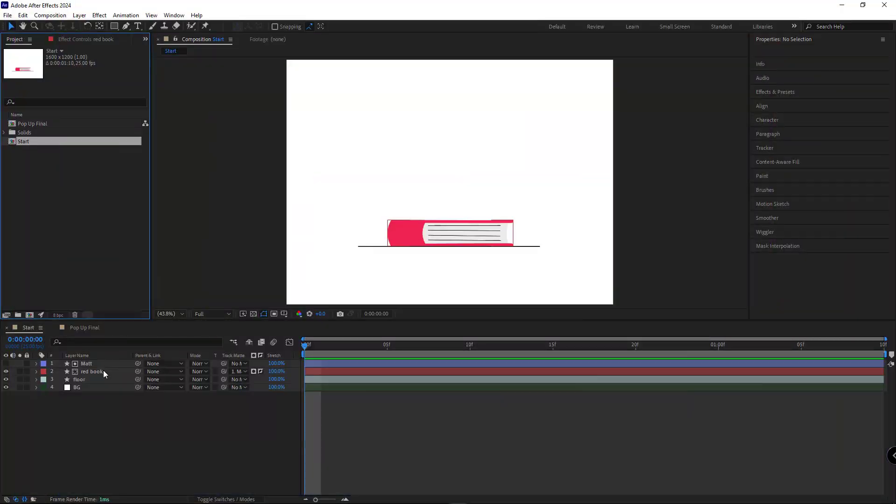
Start keyframing the red book layer's Position and place its first keyframe at frame 5.
left_click(103, 374)
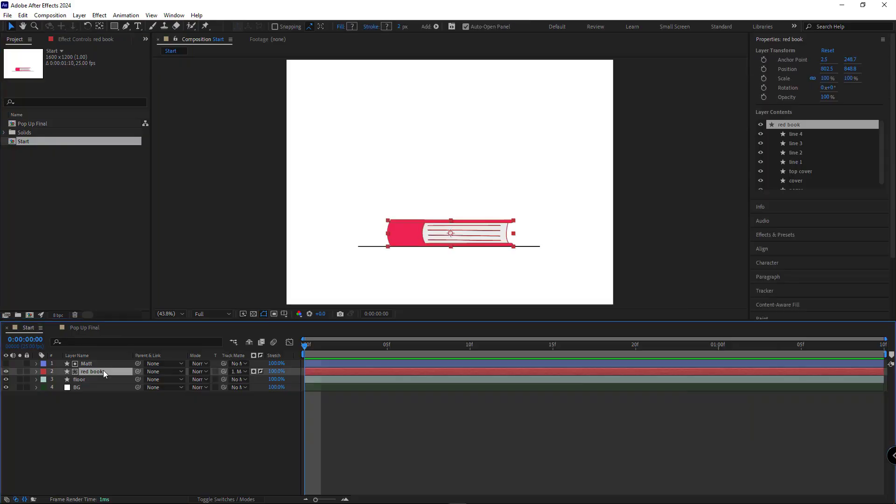
key("p")
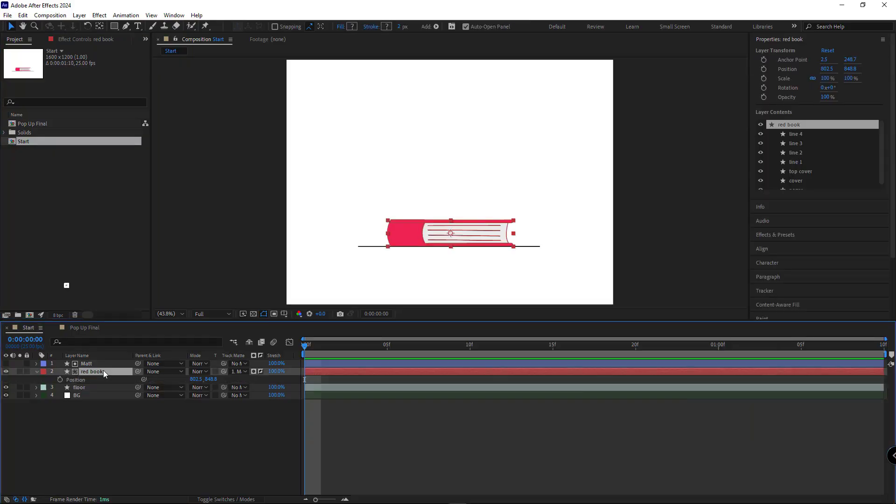
left_click(59, 380)
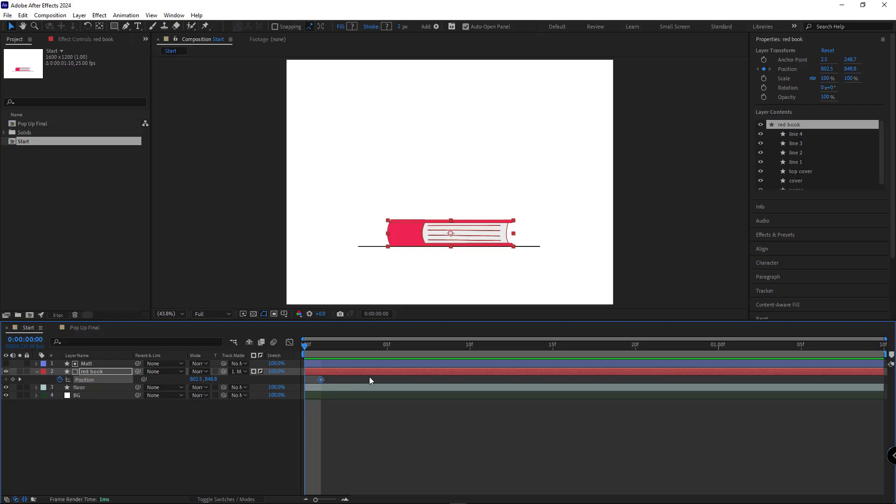
left_click_drag(370, 381, 387, 380)
left_click(388, 352)
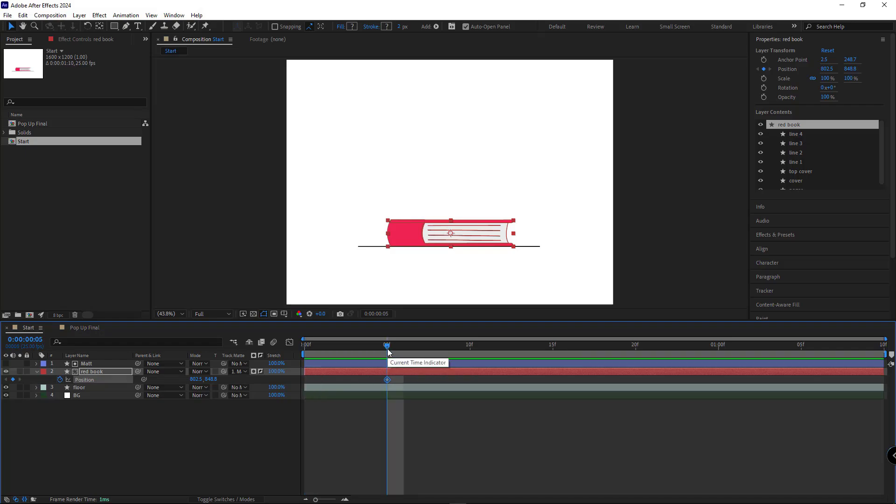
Raise the red book above the floor line at frame 12 by setting its Y position to 460.8.
key("Page_Down")
key("Page_Down")
key("Page_Down")
key("Page_Down")
key("Page_Down")
key("Page_Down")
key("Page_Down")
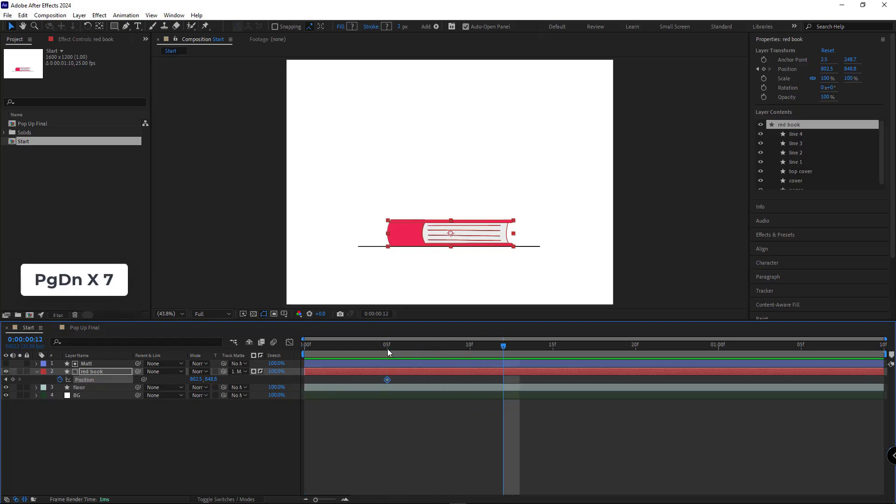
left_click_drag(215, 382, 426, 174)
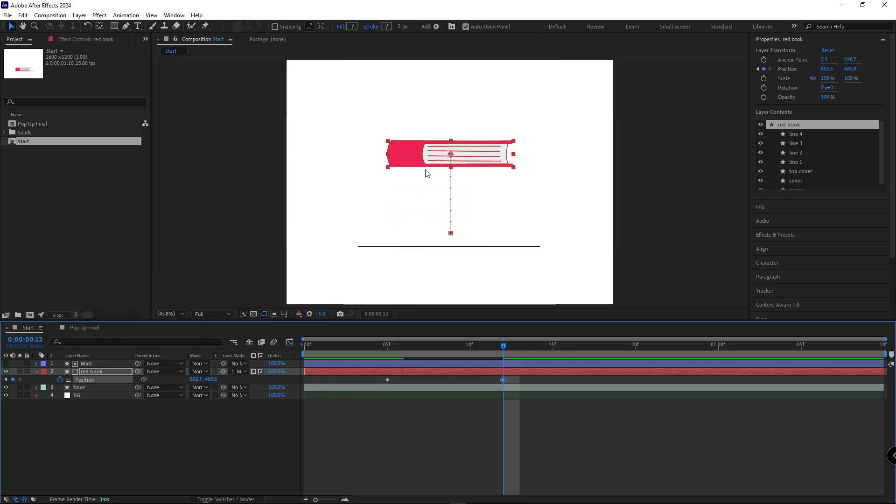
Set the red book's Y position to 990.8 at frame 5 so it starts below the floor line.
left_click(391, 348)
left_click_drag(215, 382, 327, 399)
left_click(328, 415)
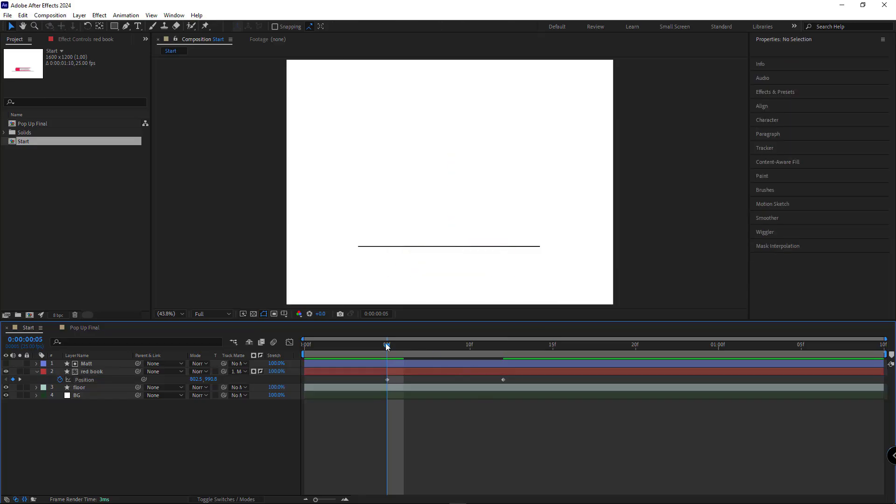
Lower the red book onto the floor line at frame 20 with a Y position of 848.6.
left_click_drag(387, 344, 514, 346)
key("Page_Down")
key("Page_Down")
key("Page_Down")
key("Page_Down")
key("Page_Down")
key("Page_Down")
key("Page_Down")
key("Page_Down")
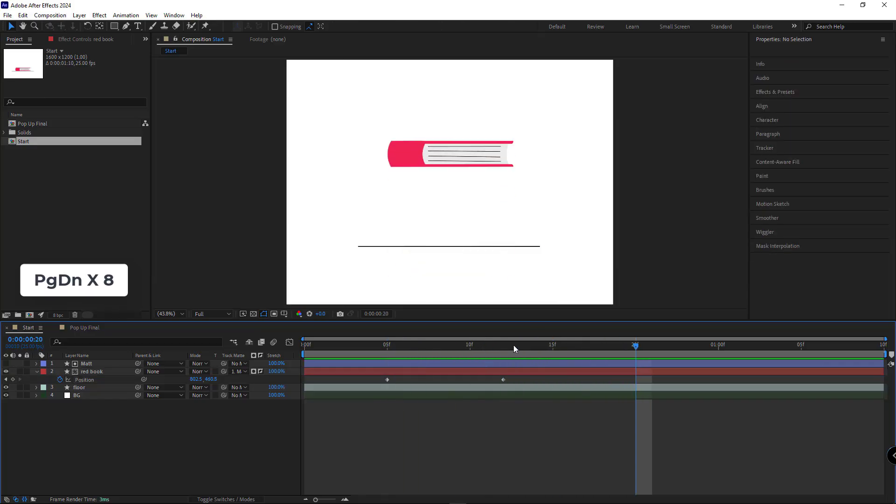
left_click_drag(211, 380, 383, 389)
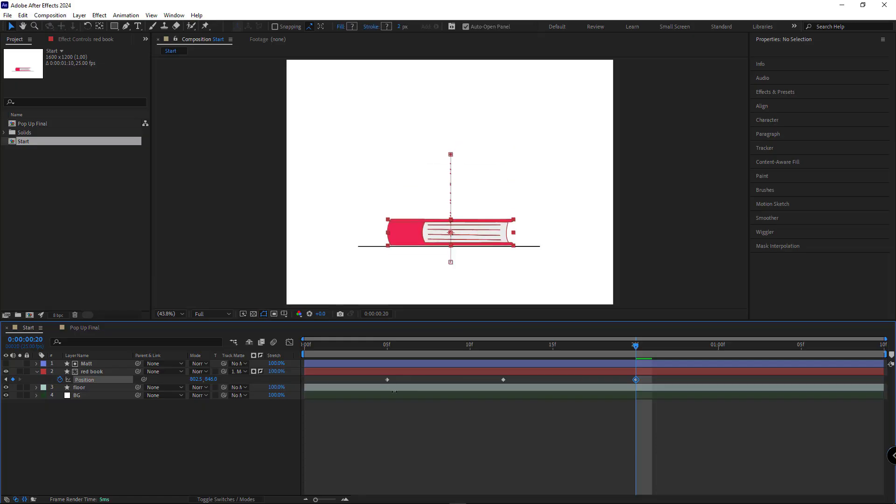
left_click(527, 450)
Easy-ease the red book's Position keyframe at frame 12, set its incoming and outgoing influence to 80%, and preview the motion.
left_click(504, 380)
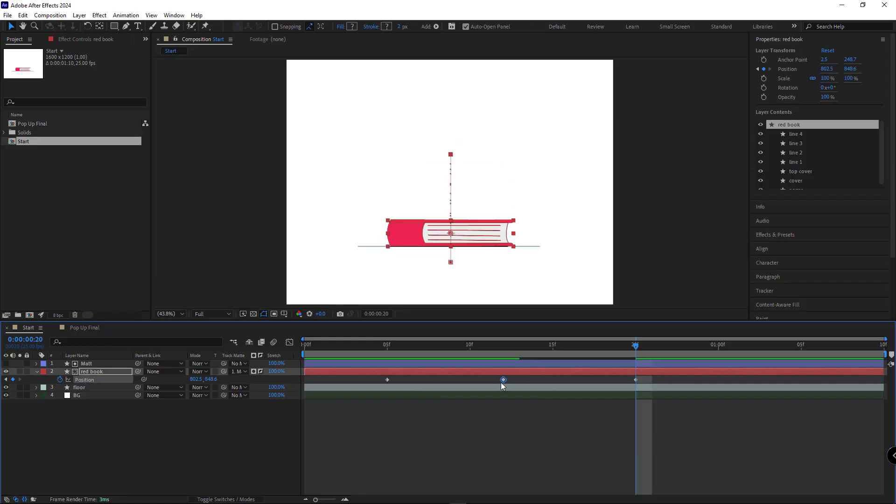
right_click(503, 380)
mouse_move(560, 373)
left_click(630, 416)
right_click(503, 380)
left_click(551, 364)
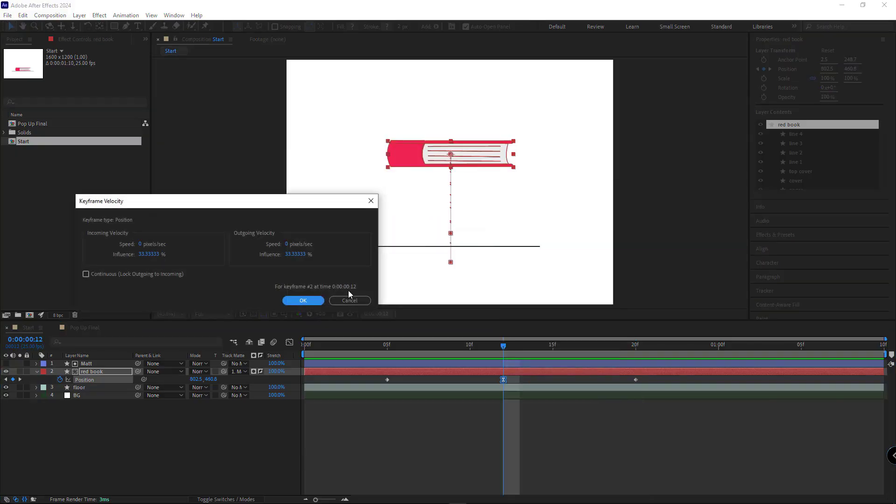
left_click(298, 254)
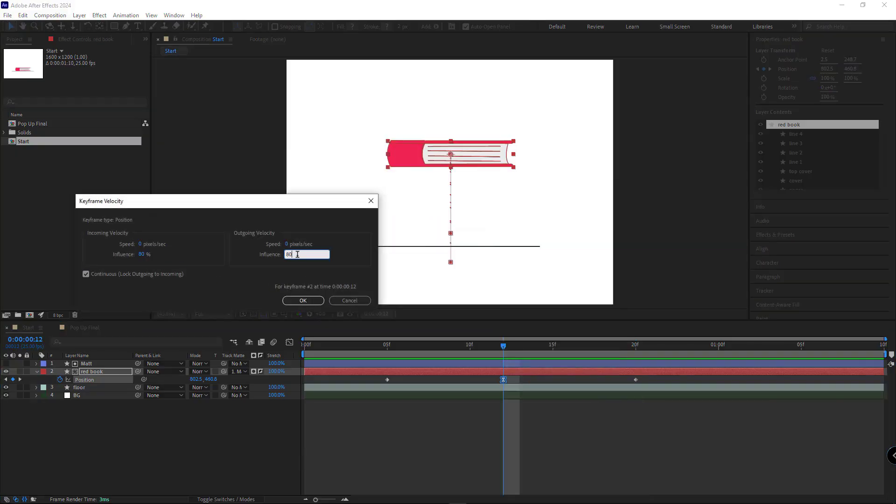
left_click(303, 301)
left_click(386, 347)
key("space")
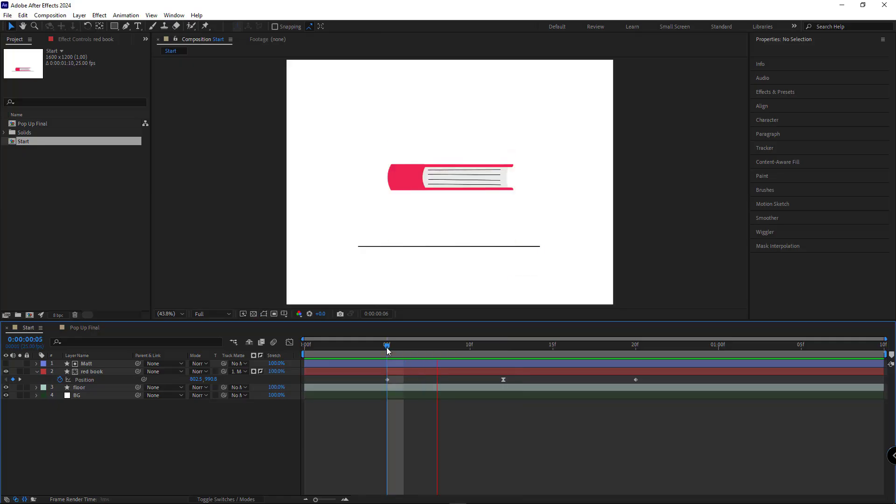
Add a small bounce to the red book at frame 24 by setting its Y position to 813.5.
left_click_drag(306, 348, 629, 355)
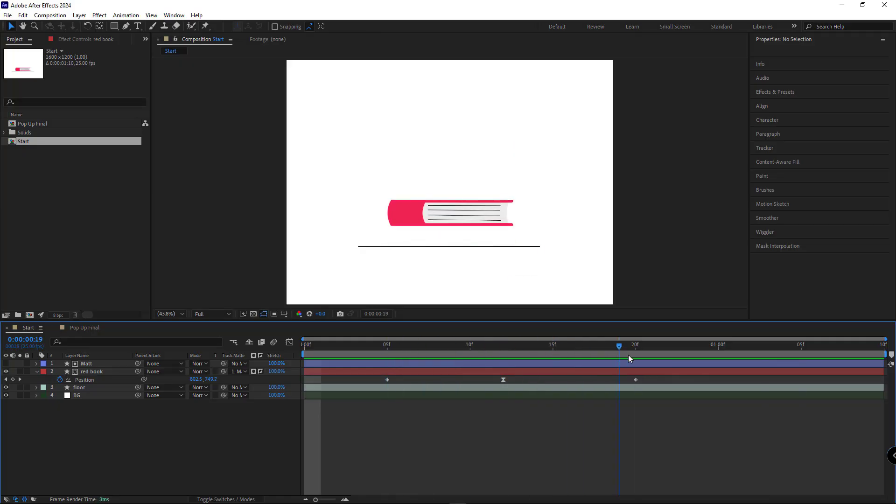
key("Page_Down")
key("Page_Down")
key("Page_Down")
key("Page_Down")
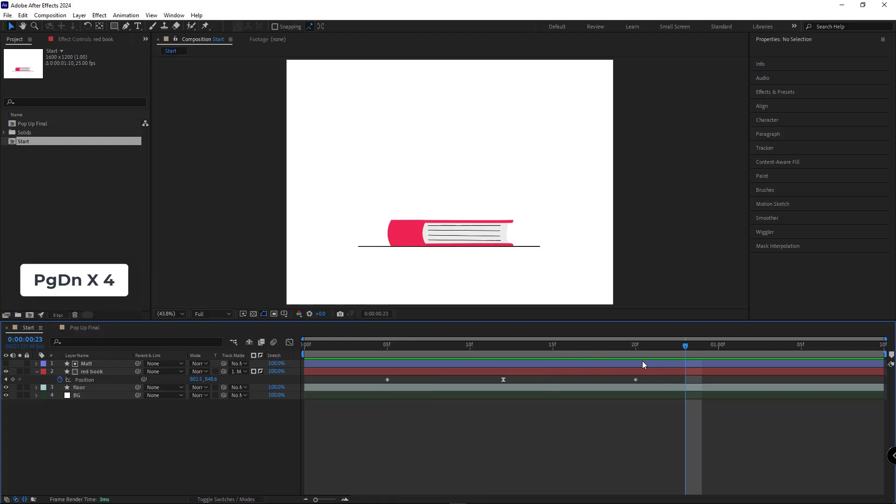
key("Page_Down")
mouse_move(213, 382)
left_mouse_down()
mouse_move(199, 382)
mouse_move(205, 379)
left_mouse_up()
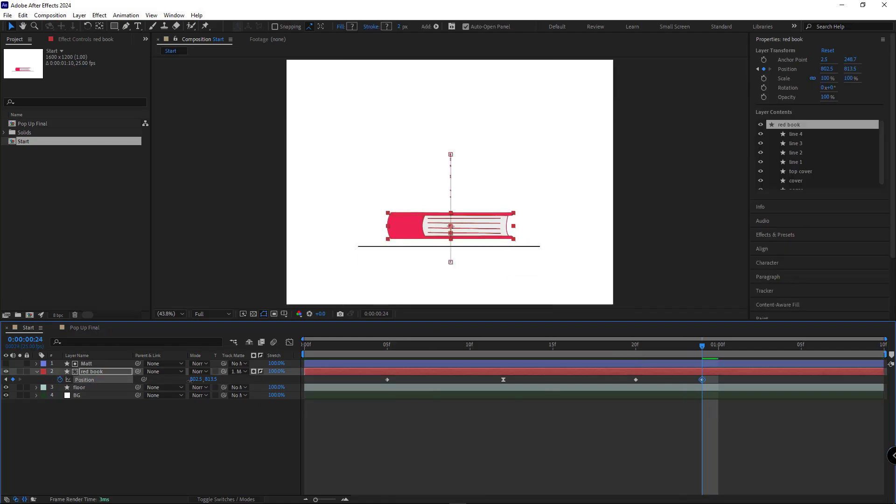
Set the incoming and outgoing velocity influence of the frame 24 Position keyframe to 70% and preview the bounce.
right_click(702, 381)
left_click(752, 360)
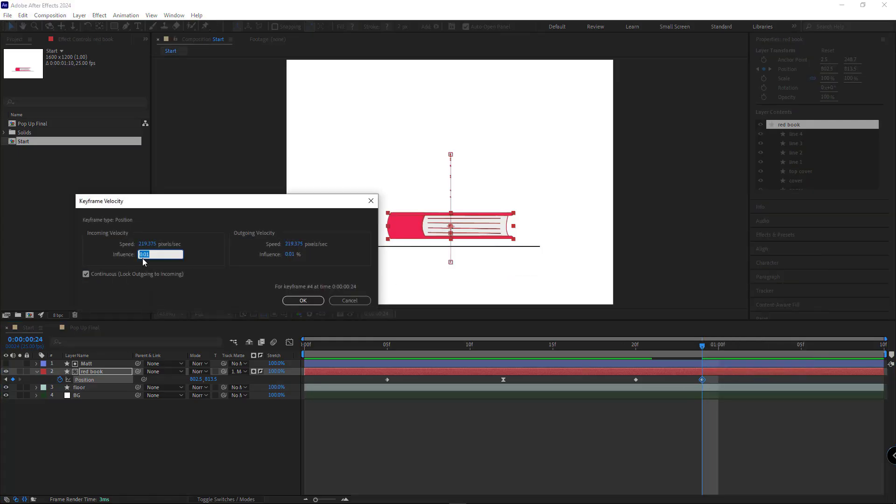
type("70")
left_click(290, 253)
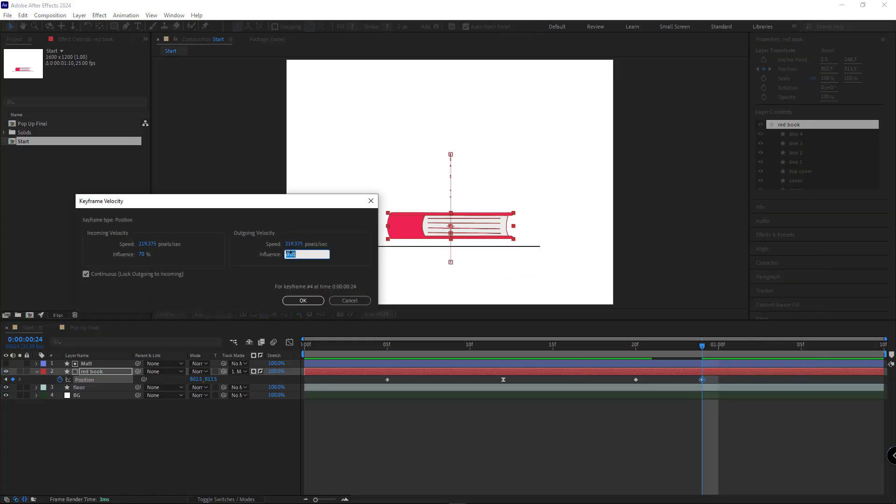
left_click(304, 301)
left_click(658, 411)
key("space")
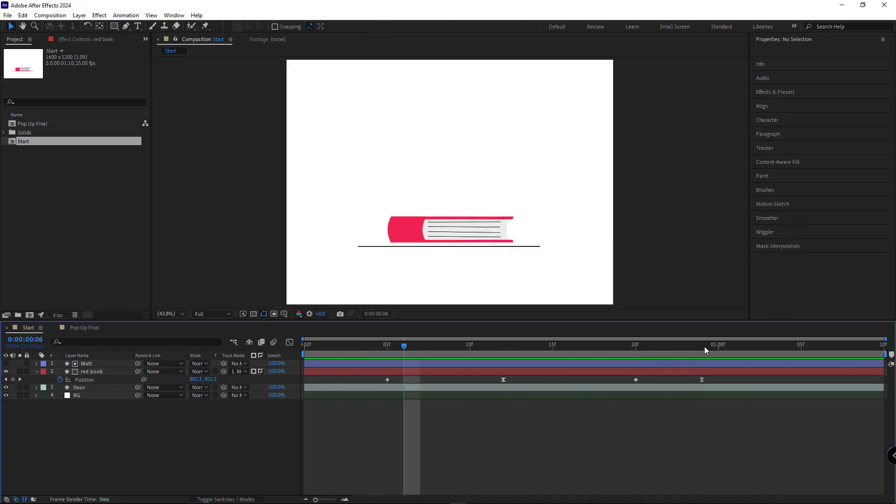
Copy the red book's frame 20 Position keyframe to 0:00:01:03 and play back the landing.
key("Page_Down")
key("Page_Down")
left_click(636, 380)
key("ctrl+c")
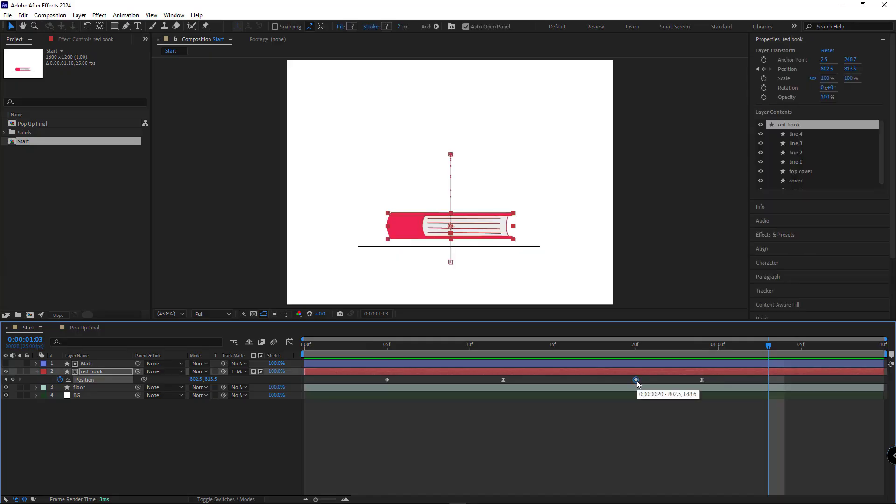
key("ctrl+v")
left_click(677, 436)
key("space")
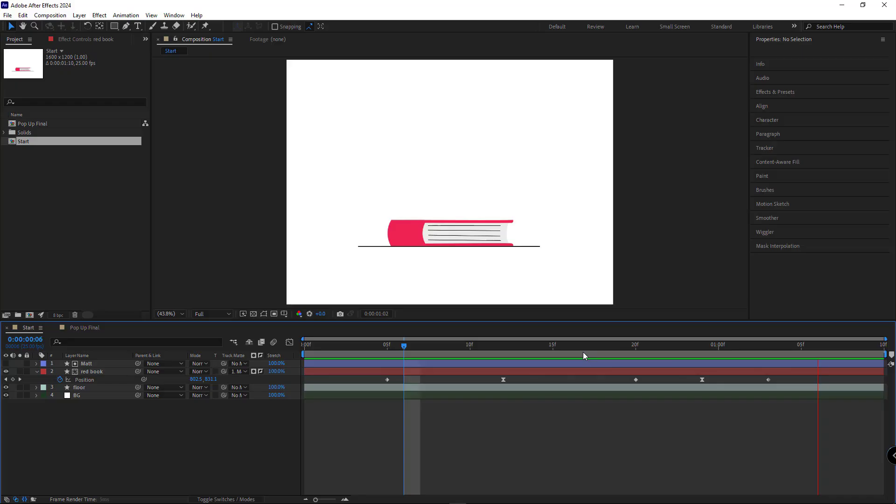
Search the effects for "bend" and apply CC Bend It to the red book layer at frame 12.
left_click_drag(458, 349, 517, 371)
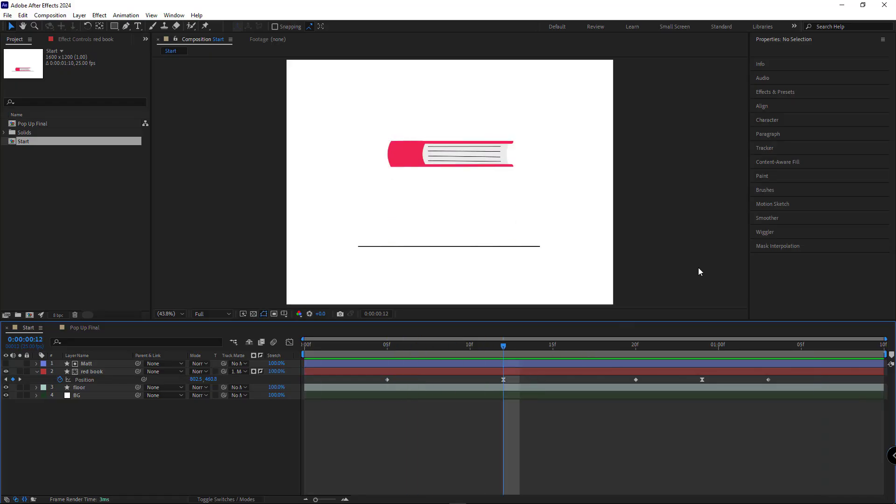
left_click(799, 98)
left_click(794, 92)
type("b")
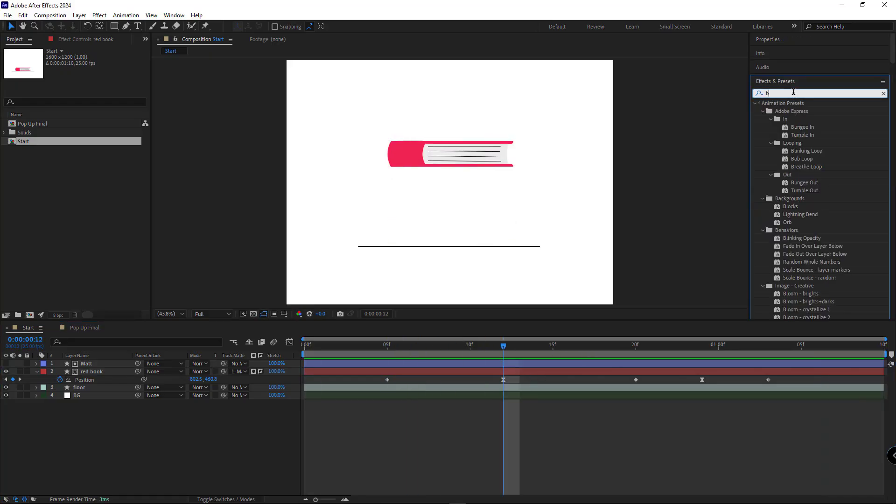
type("end")
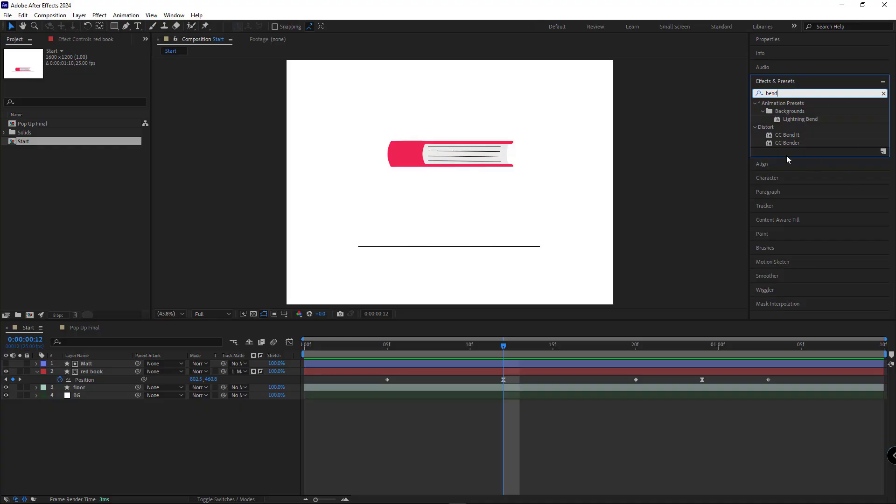
left_click_drag(787, 135, 709, 186)
left_click_drag(509, 377, 506, 372)
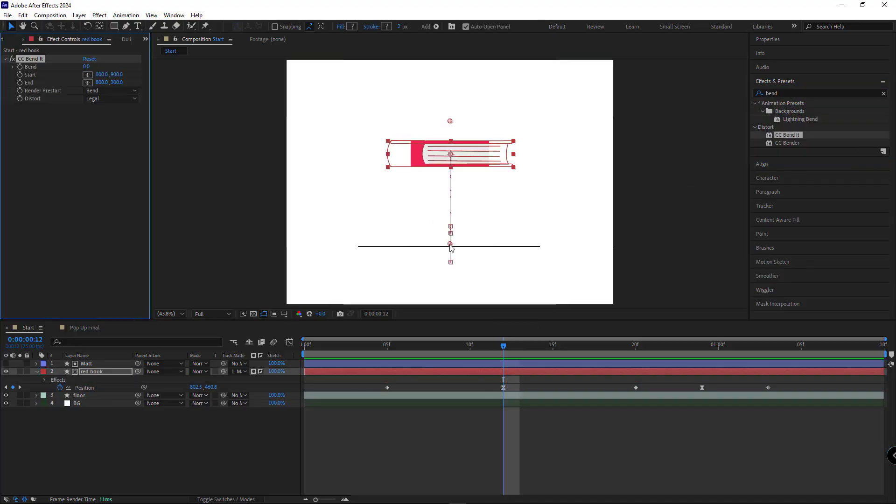
Place the CC Bend It Start point at the book's centre and its End point at the composition's right edge, with Bend at 20.
left_click(451, 158)
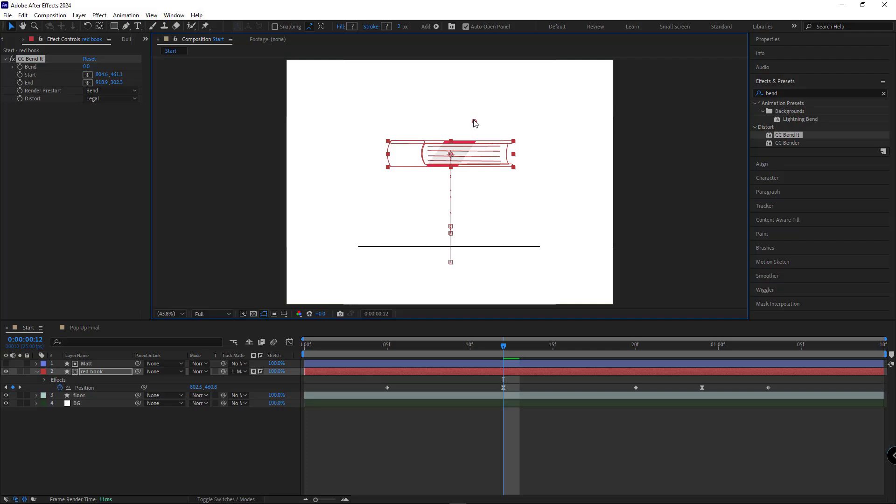
left_click_drag(474, 121, 617, 155)
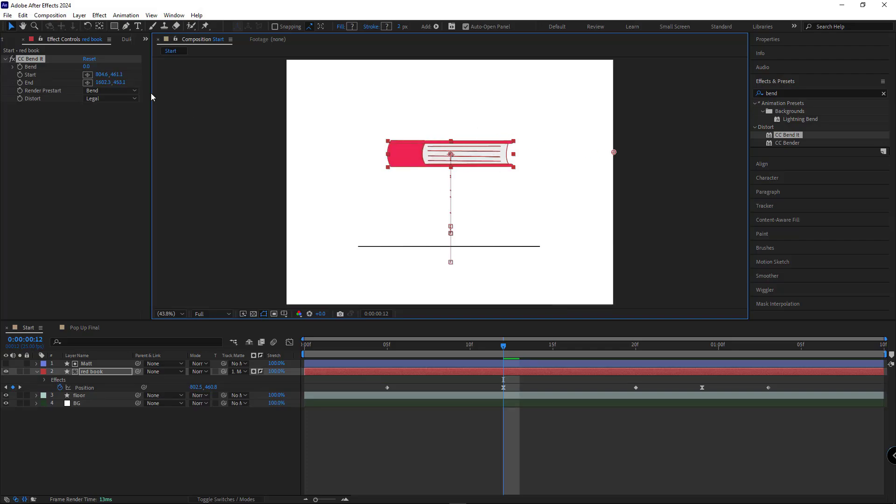
left_click_drag(89, 68, 94, 72)
mouse_move(504, 348)
left_mouse_down()
mouse_move(620, 363)
mouse_move(503, 359)
left_mouse_up()
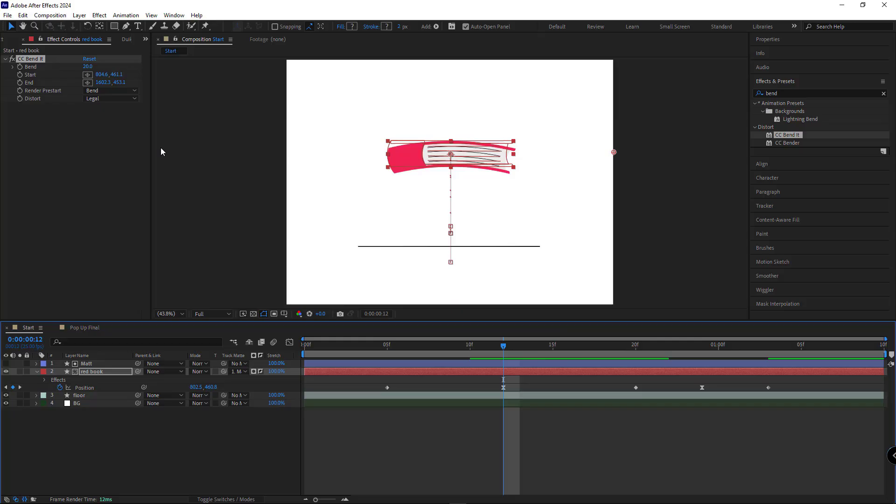
Add the expression toComp(value) to the CC Bend It Start point and copy the expression text.
left_click(19, 75, "alt")
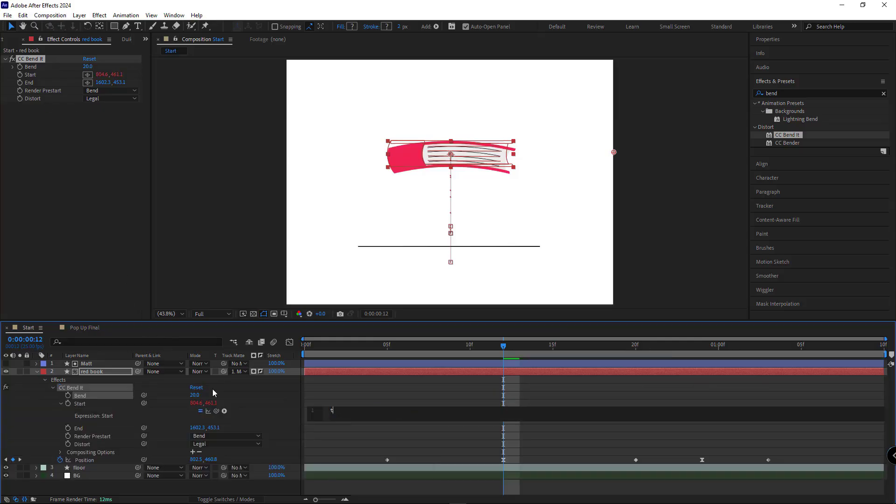
type("toComp")
key("Return")
type("value")
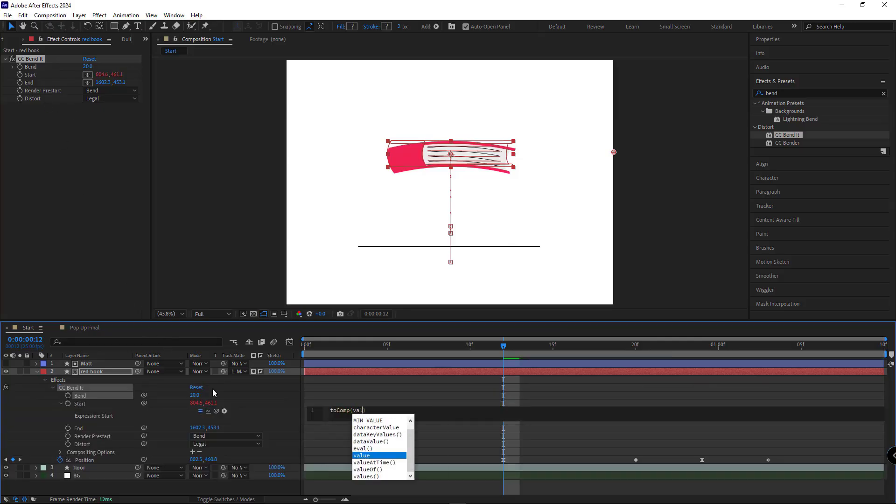
key("Return")
key("ctrl+a")
key("ctrl+c")
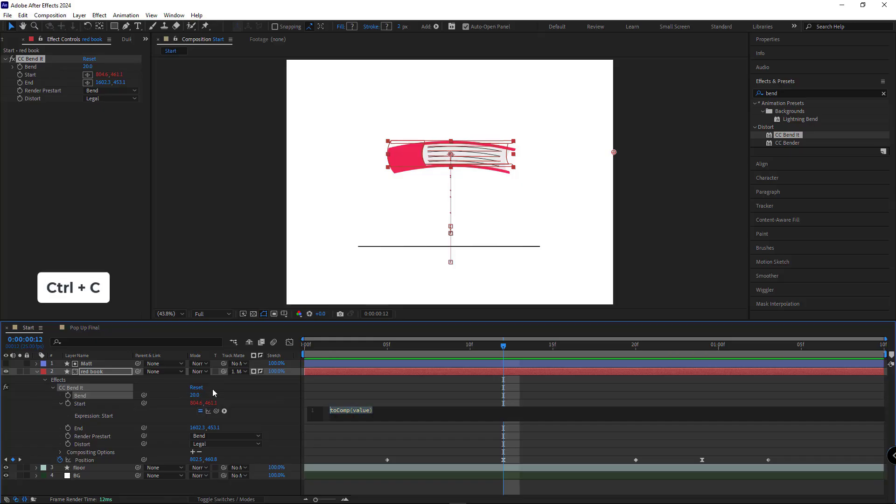
Apply the copied toComp(value) expression to the CC Bend It End point and collapse both expression fields.
left_click(68, 428, "alt")
key("ctrl+v")
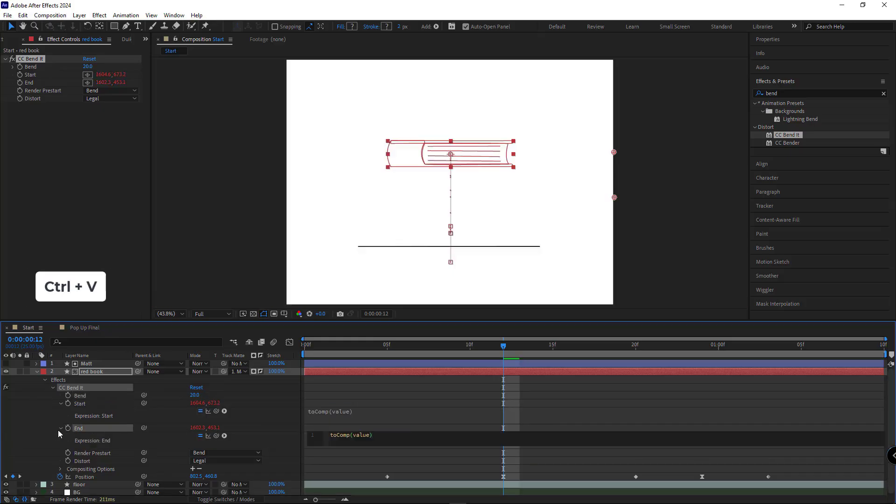
left_click(58, 429)
left_click(60, 404)
left_click(61, 412)
left_click(60, 412)
Reposition the bend's Start point onto the book's centre and its End point just beyond the book's right end.
left_click(438, 165)
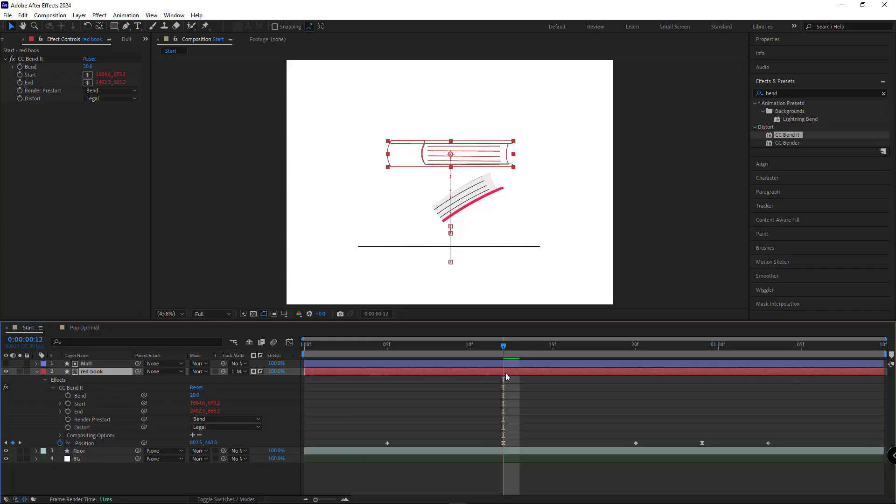
left_click_drag(615, 198, 613, 149)
key("comma")
key("comma")
left_click_drag(543, 163, 451, 168)
left_click_drag(638, 189, 504, 167)
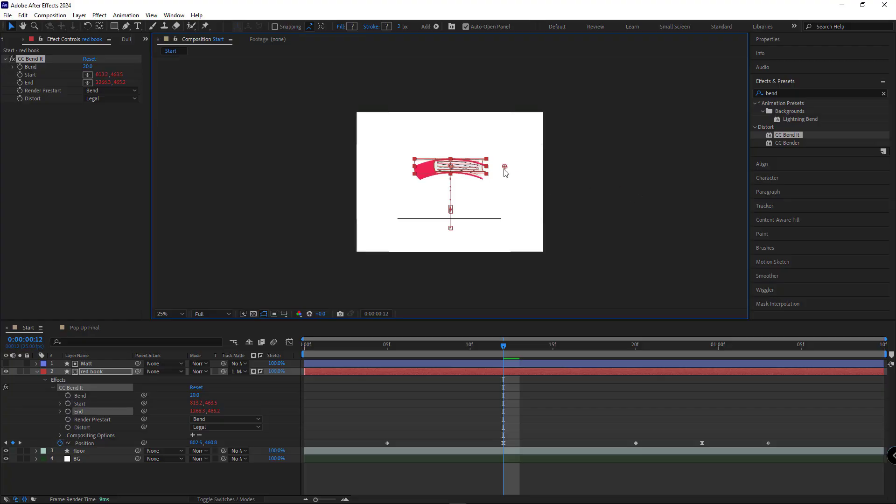
left_click(439, 419)
Start keyframing the red book's CC Bend It Bend at frame 5 with a value of 0, showing only the layer's animated properties.
left_click(389, 347)
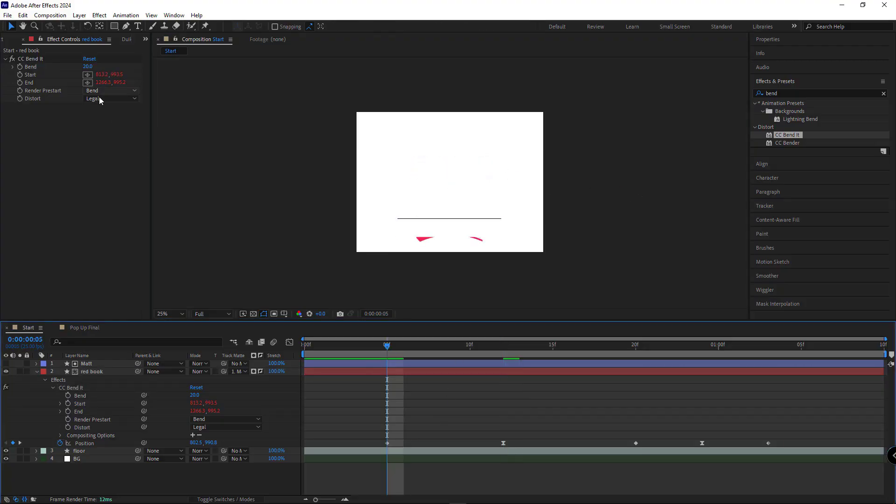
left_click(20, 66)
left_click(112, 383)
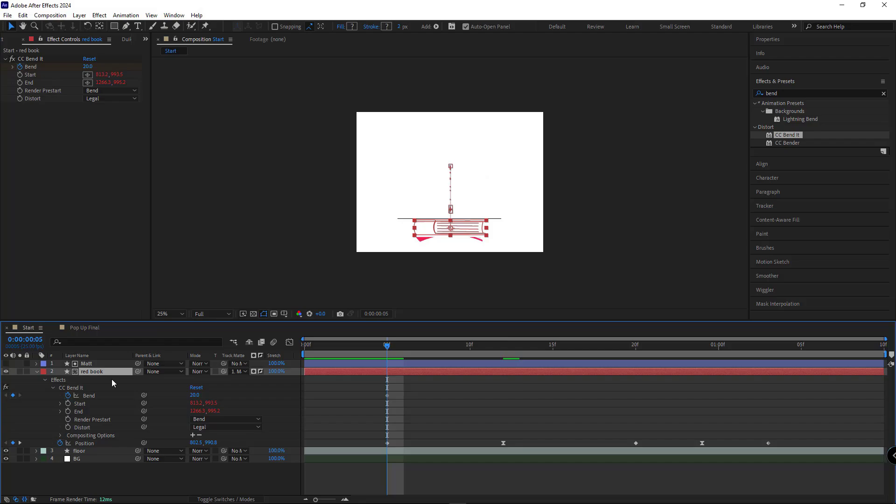
key("u")
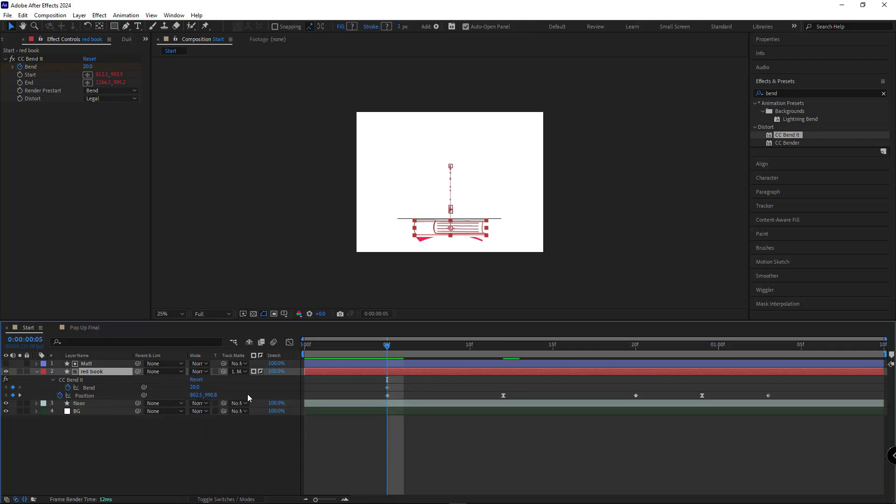
type("0")
key("Return")
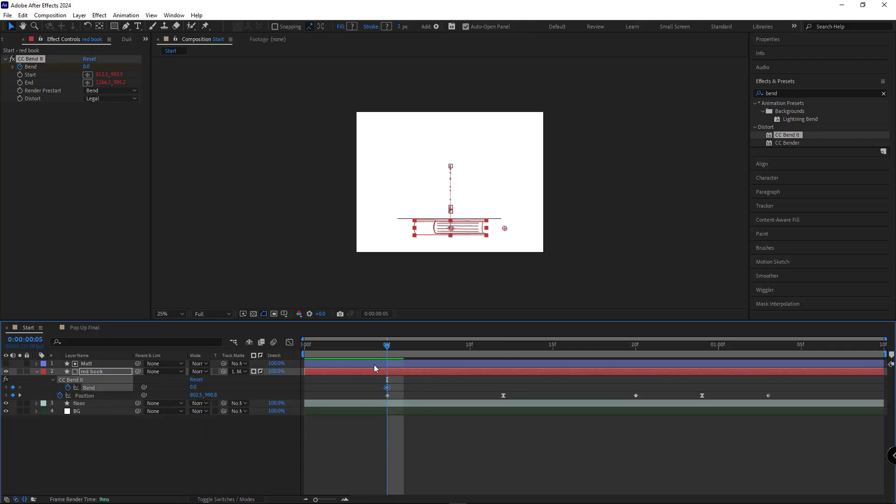
Add a Bend keyframe of 25 at frame 9, three frames before the top of the book's jump.
left_click_drag(498, 347, 506, 347)
key("F2")
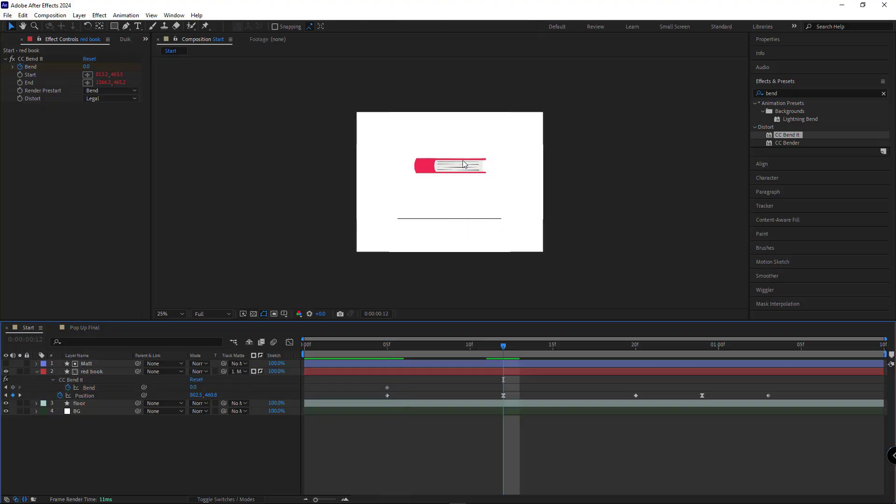
key("Page_Up")
key("Page_Up")
key("Page_Up")
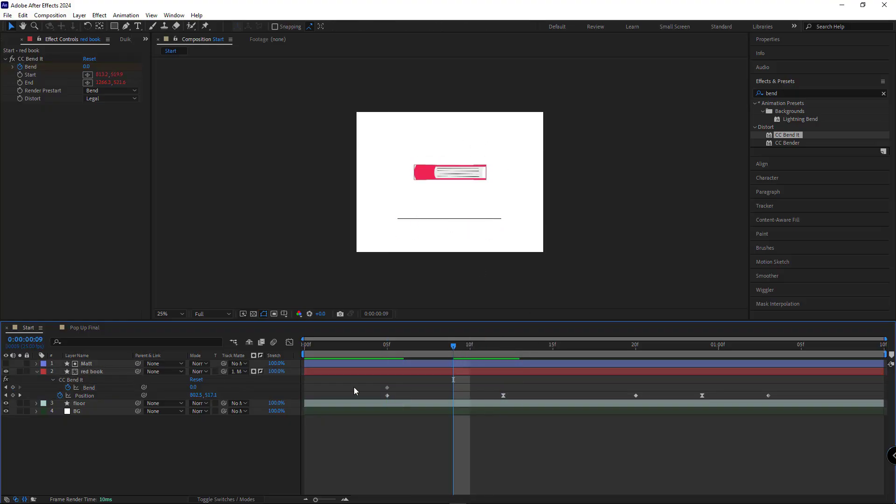
left_click_drag(193, 388, 205, 388)
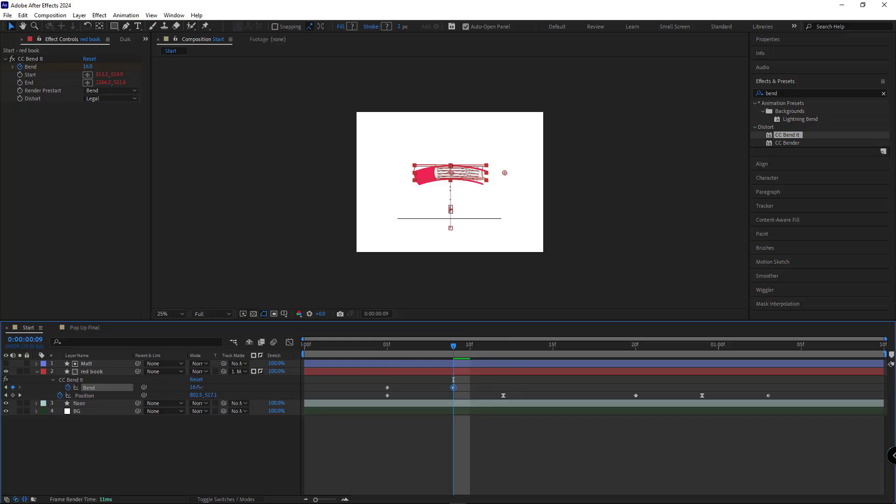
left_click(507, 413)
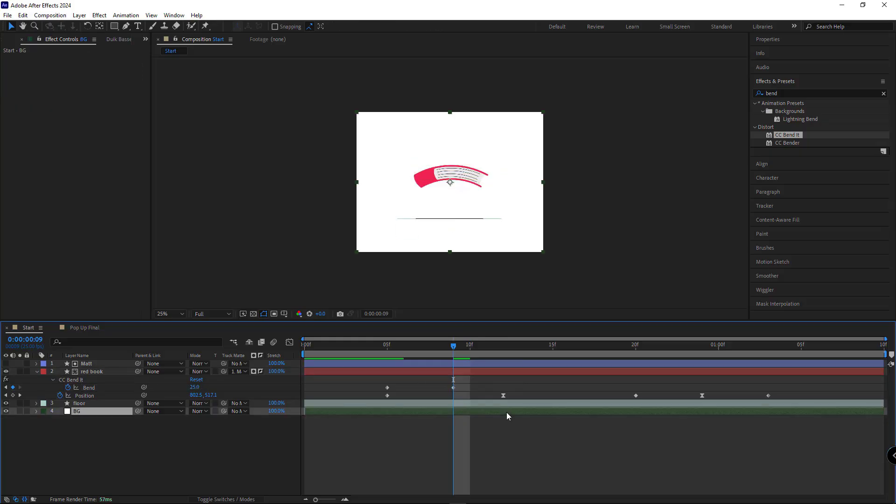
Add a Bend keyframe of 0 at frame 12.
key("Page_Down")
key("Page_Down")
key("Page_Down")
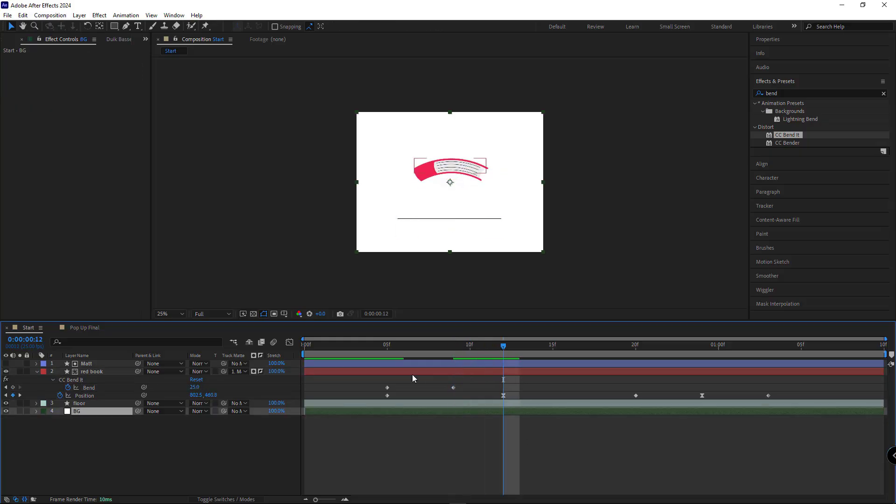
type("0")
key("Return")
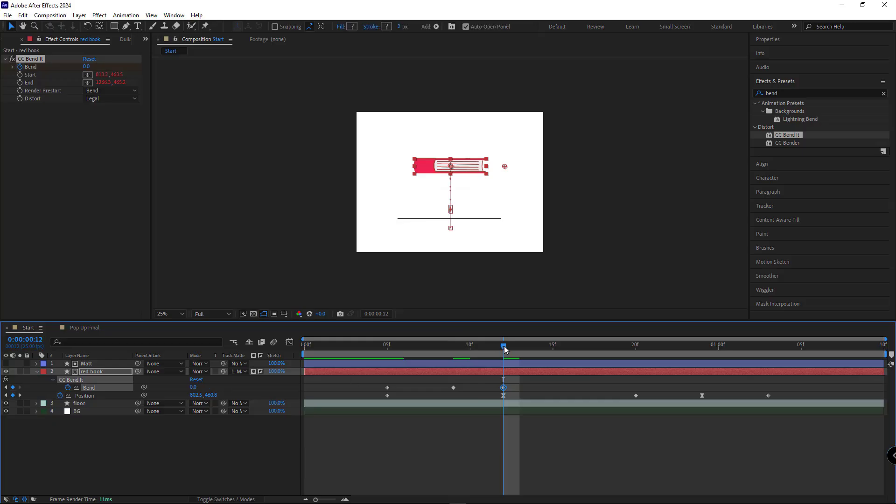
Apply Easy Ease to the Bend keyframes at frames 5, 9 and 12 and play back the animation.
left_click_drag(504, 346, 470, 347)
left_click_drag(524, 384, 385, 390)
right_click(453, 387)
mouse_move(513, 379)
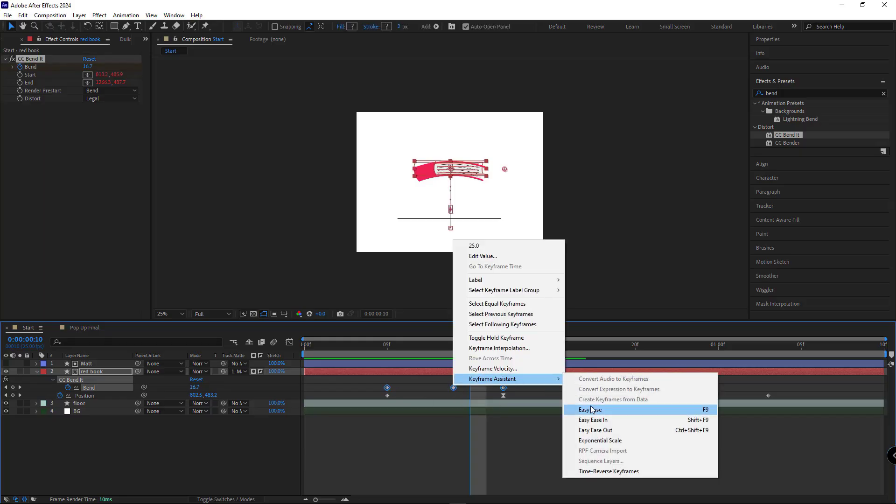
left_click(592, 410)
key("space")
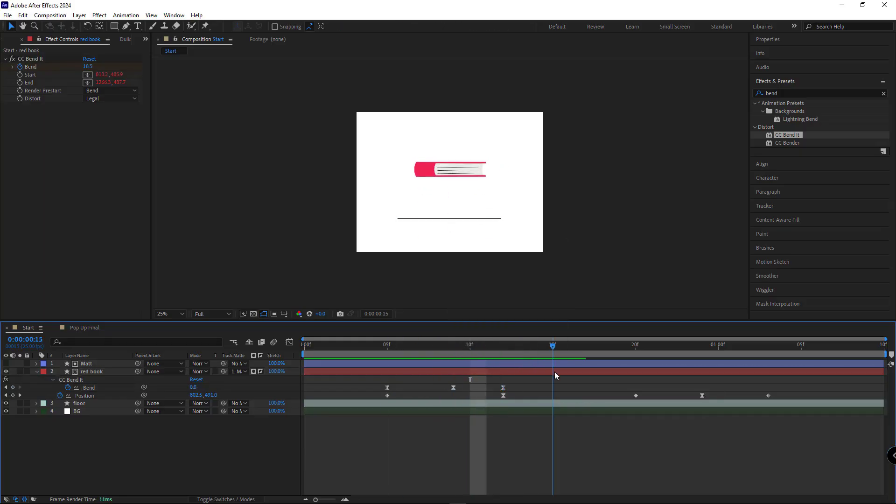
key("space")
Add a Bend keyframe of -25 at frame 19, while the book is falling.
left_click_drag(194, 388, 108, 388)
left_click(257, 403)
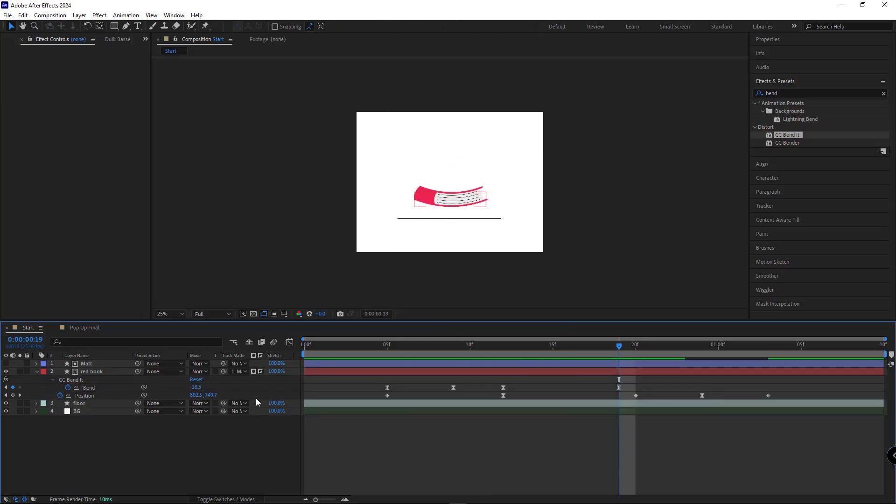
left_click(204, 387)
type("-25")
key("Return")
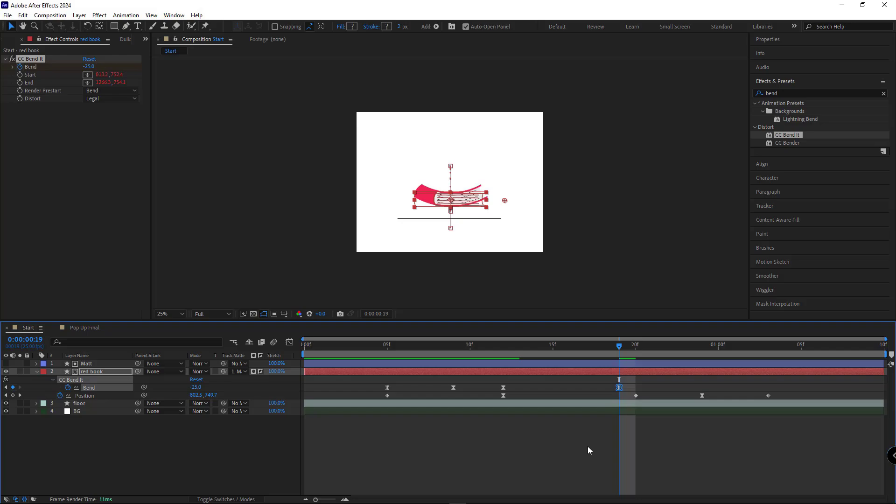
left_click(588, 447)
Add Bend keyframes of 0 at frame 20 and 8 at frame 23.
left_click(635, 346)
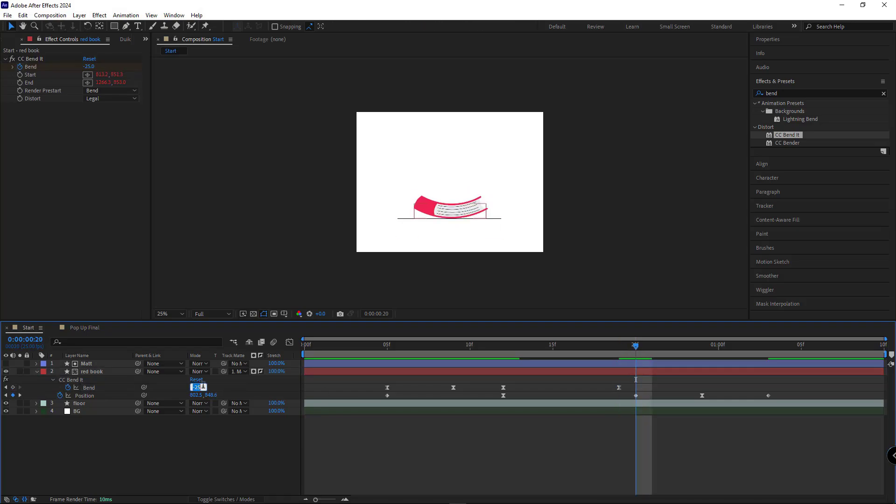
type("0")
key("Return")
left_click_drag(636, 346, 687, 349)
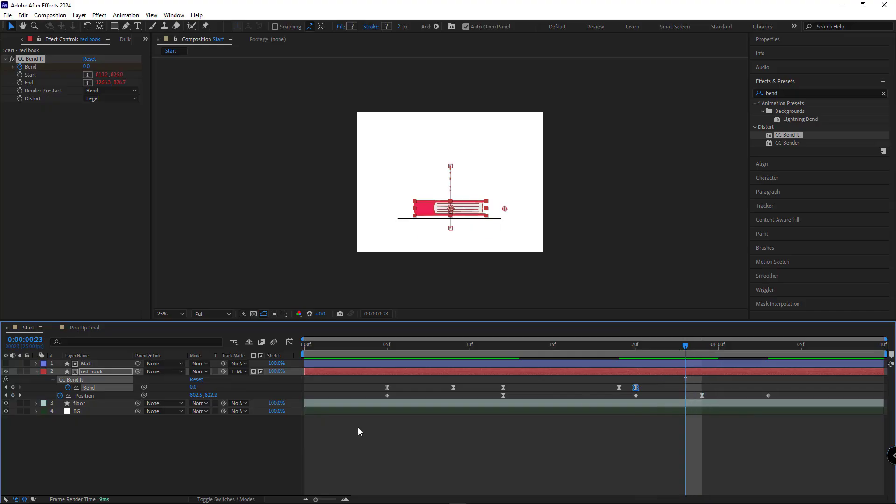
left_click_drag(202, 388, 225, 395)
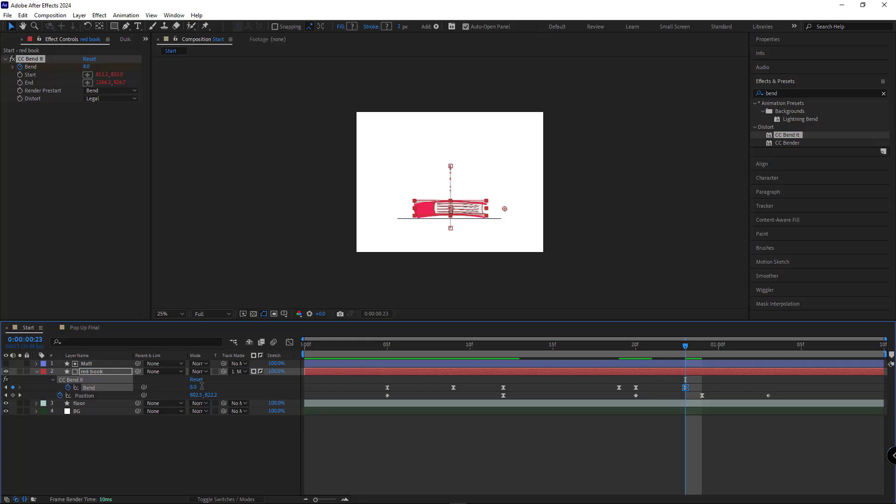
Add a Bend keyframe of -7 at 0:00:01:00.
left_click_drag(688, 346, 721, 349)
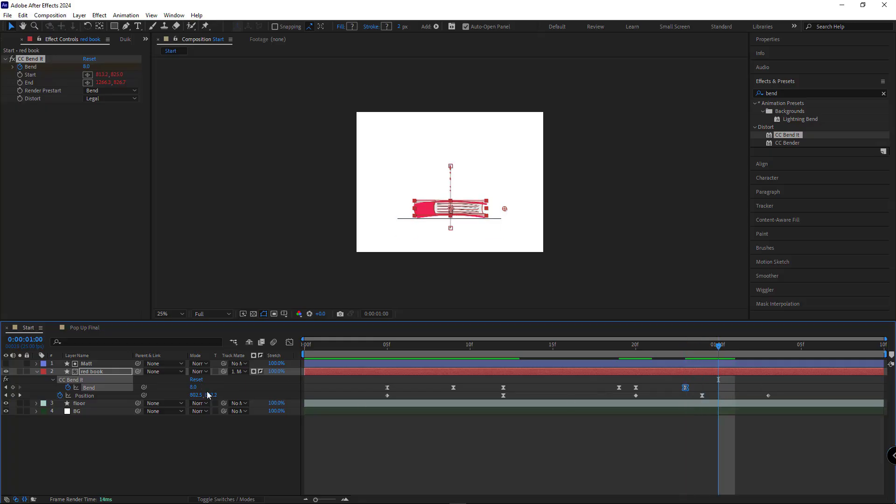
type("-7")
key("Return")
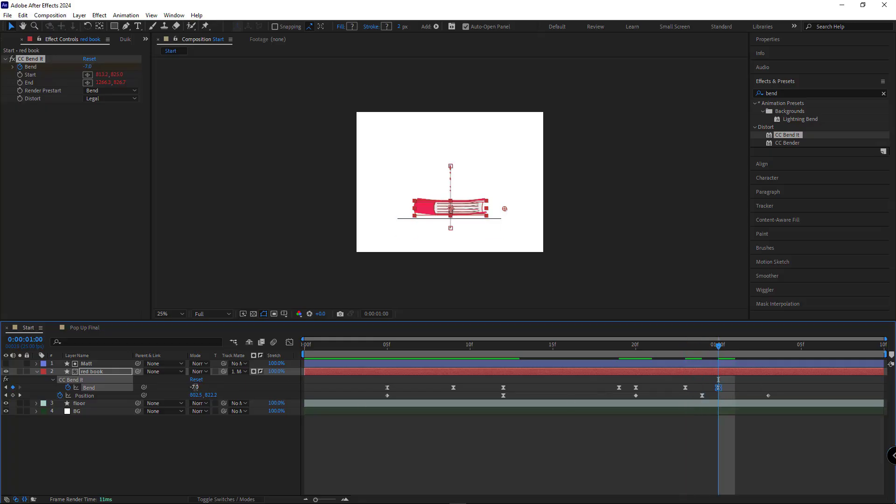
left_click(762, 435)
Add a final Bend keyframe of 0 at 0:00:01:03 and preview the animation from the start.
left_click(766, 347)
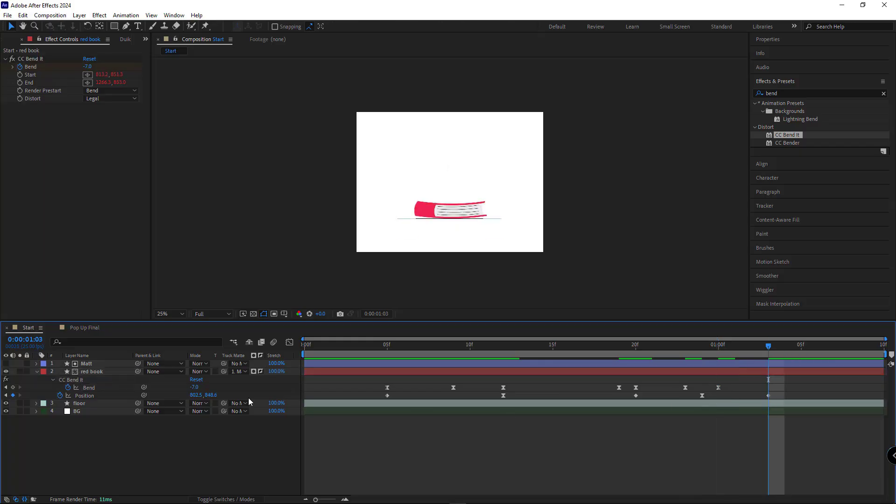
type("0")
key("Return")
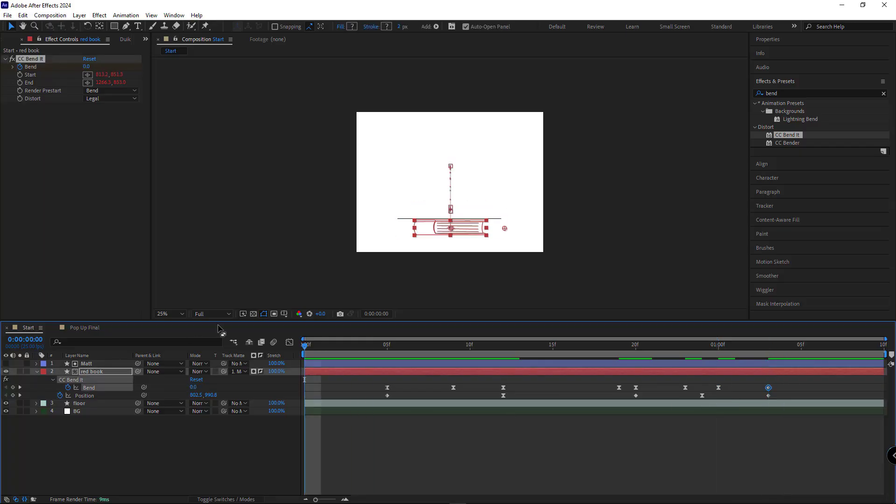
key("space")
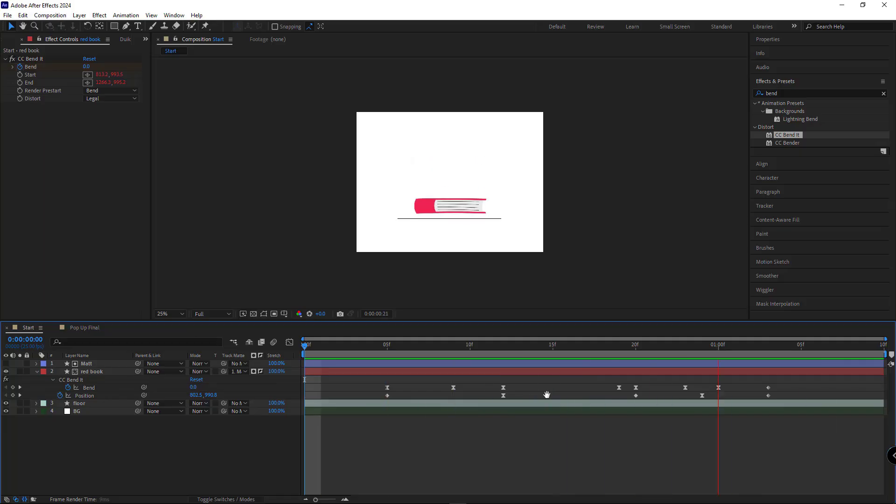
key("space")
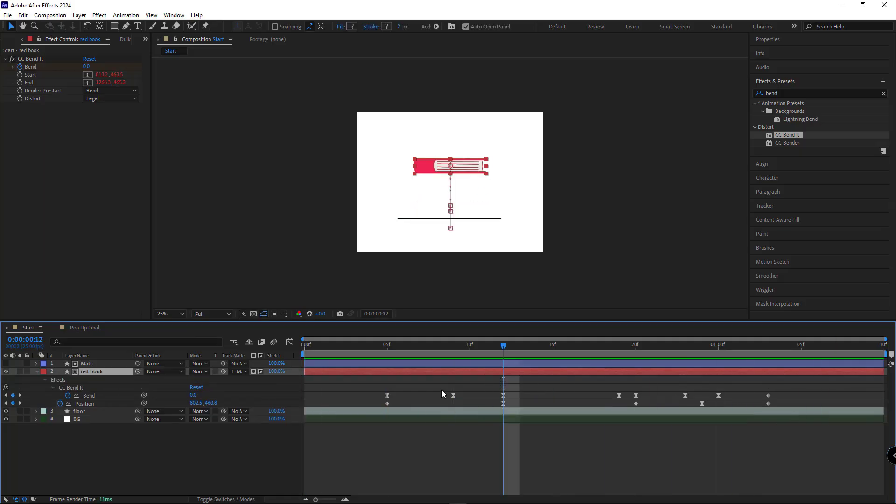
Reveal the red book's Rotation and keyframe it at 5° on frame 12.
key("shift+r")
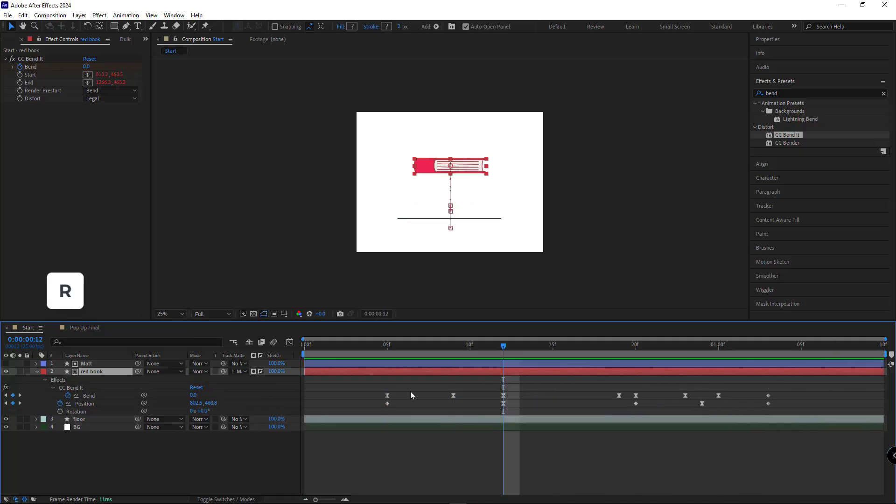
left_click(60, 411)
left_click_drag(204, 410, 212, 411)
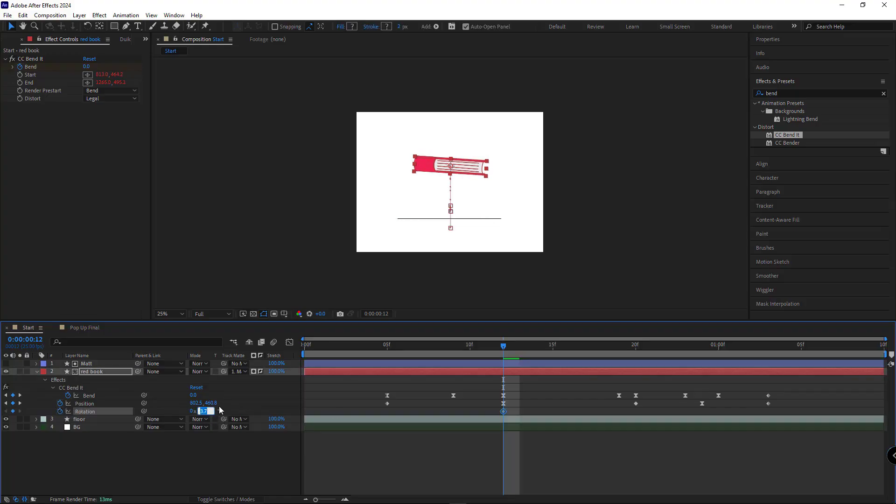
type("5")
key("Return")
Add Rotation keyframes of 0° at frame 5 and frame 20.
left_click(385, 347)
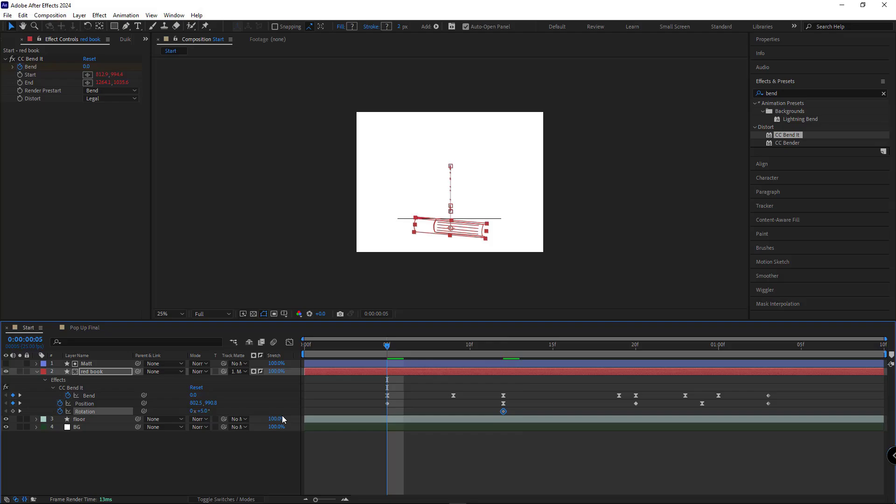
left_click(204, 411)
type("0")
key("Return")
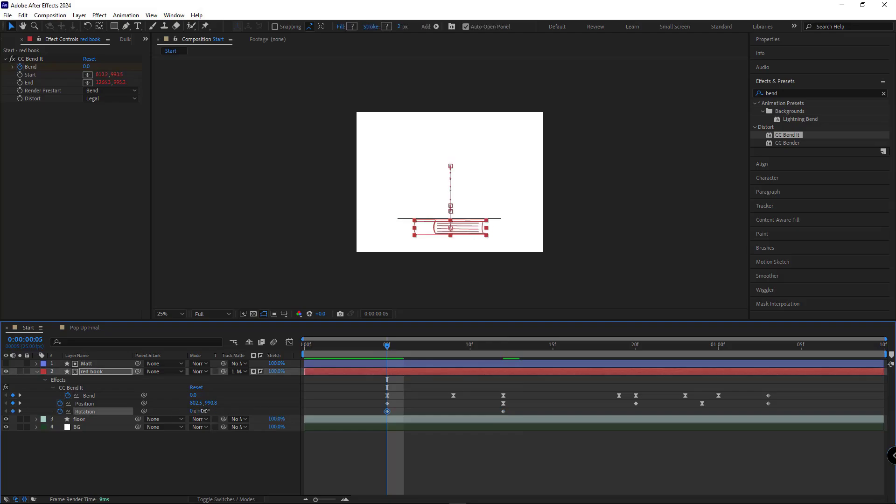
left_click(635, 346)
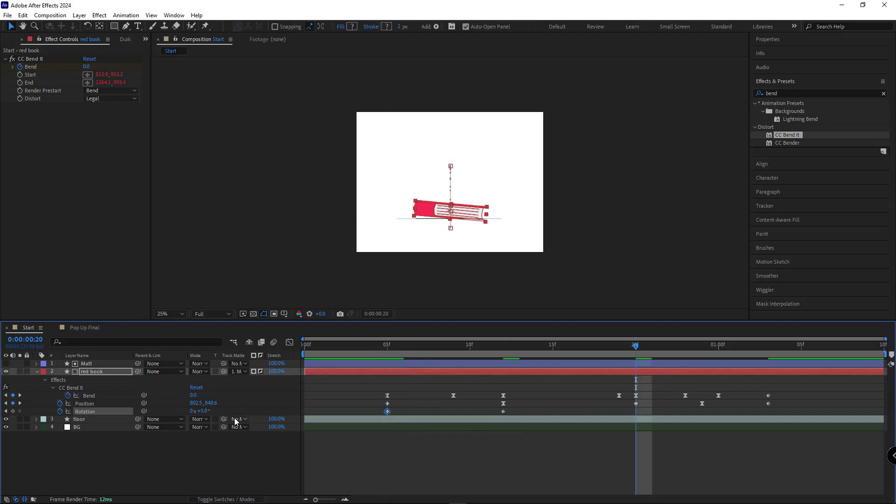
type("0")
key("Return")
left_click(610, 434)
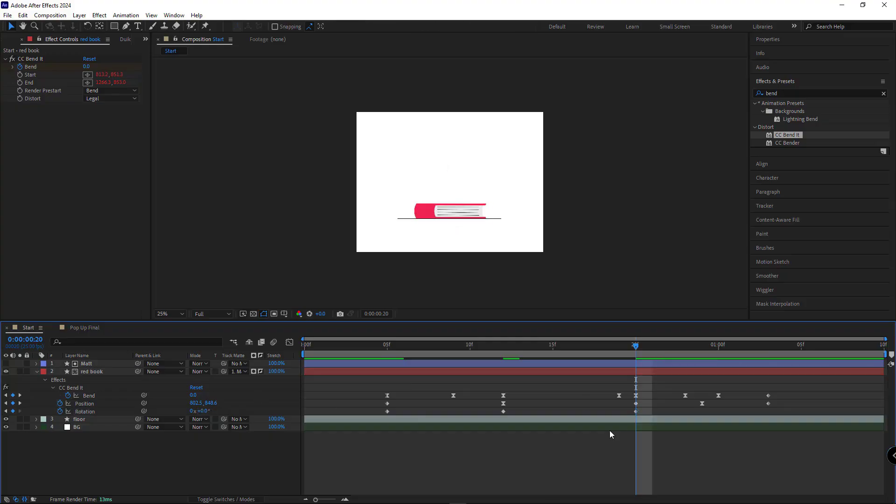
Ease the Rotation keyframe at frame 12 in and out at 80 with Motion Tools and preview the result.
left_click(504, 412)
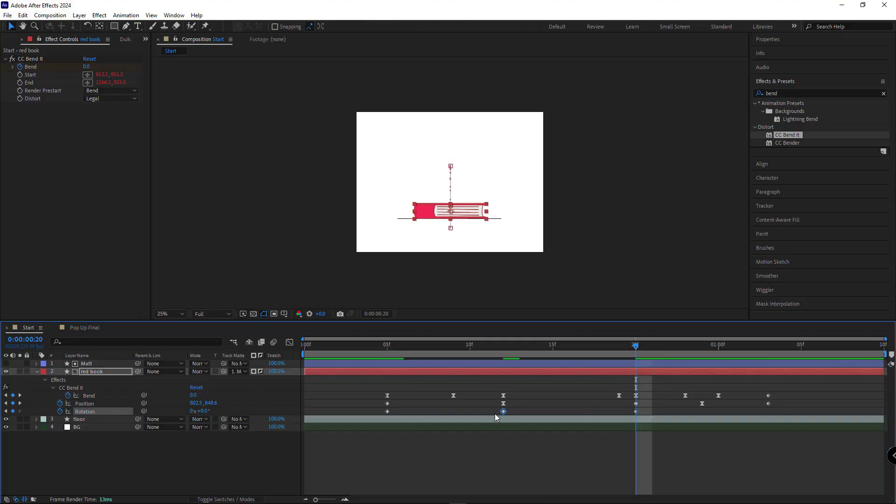
left_click(145, 39)
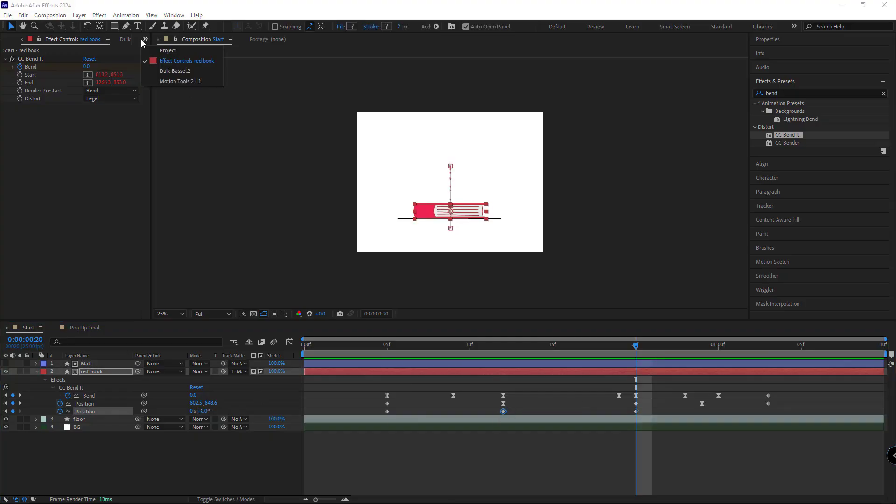
left_click(176, 82)
left_click(50, 93)
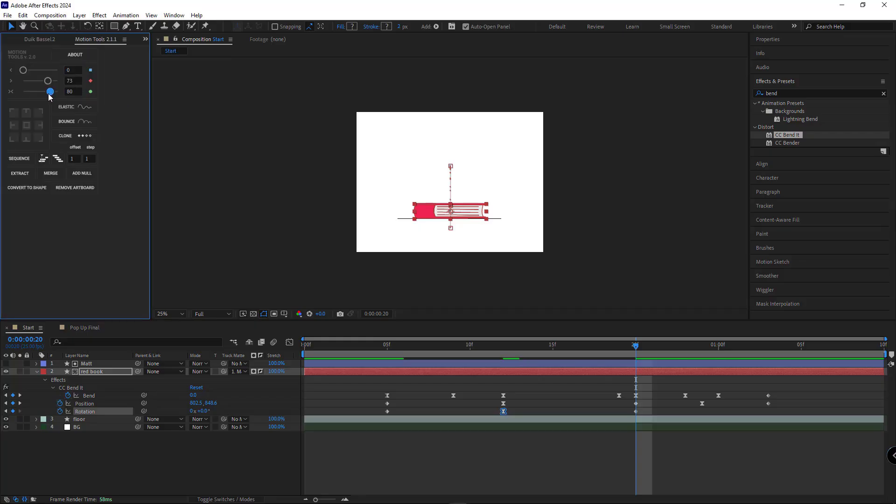
left_click(589, 463)
key("space")
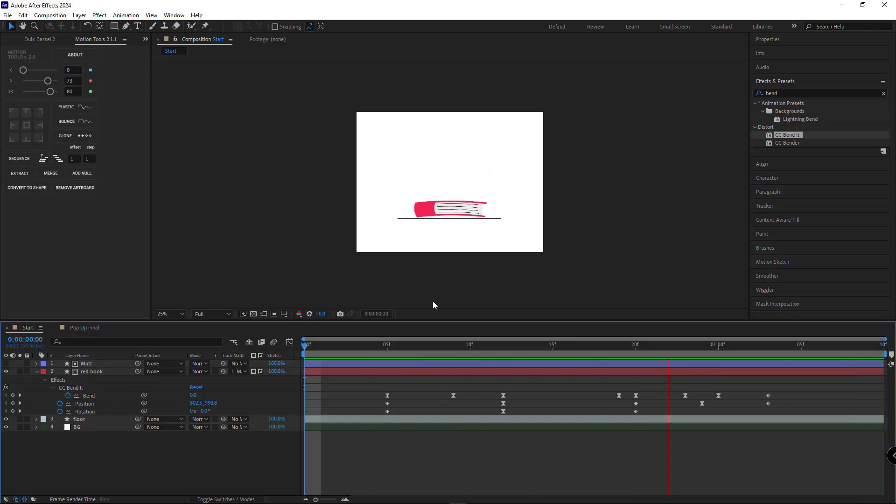
Expand the red book's contents and add a Rotation keyframe to the line 4 group at frame 13.
left_click_drag(398, 346, 519, 336)
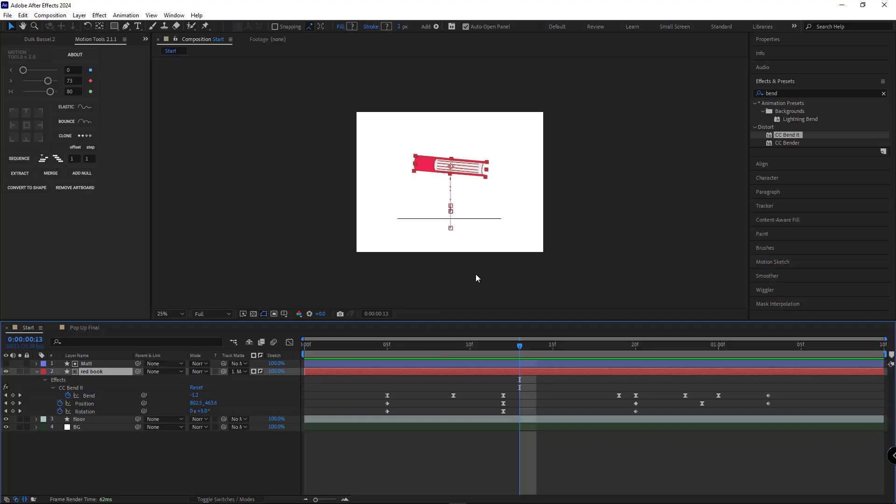
left_click(37, 372)
left_click(36, 372)
left_click(45, 388)
left_click(45, 380)
left_click(57, 389)
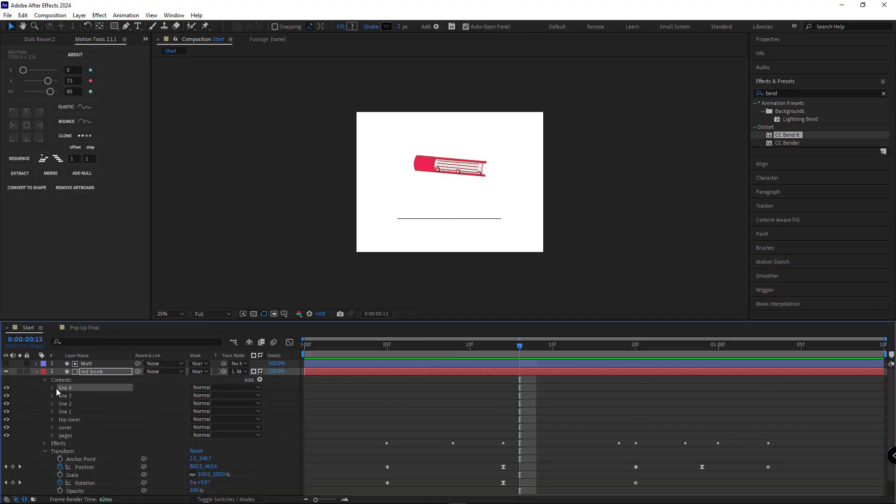
left_click(53, 388)
left_click(60, 411)
scroll(58, 411, "down", 1)
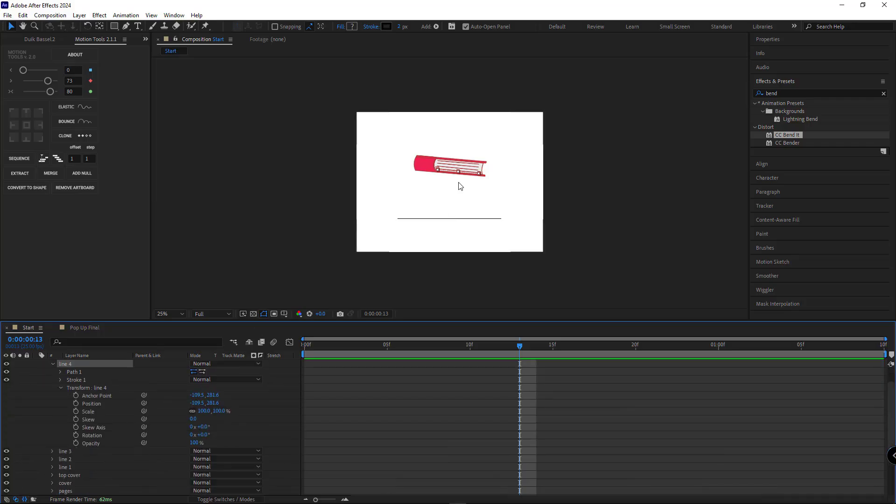
left_click(76, 436)
Add a Rotation keyframe to the red book's line 3 group at frame 13.
scroll(128, 418, "down", 1)
left_click(53, 428)
scroll(67, 427, "down", 1)
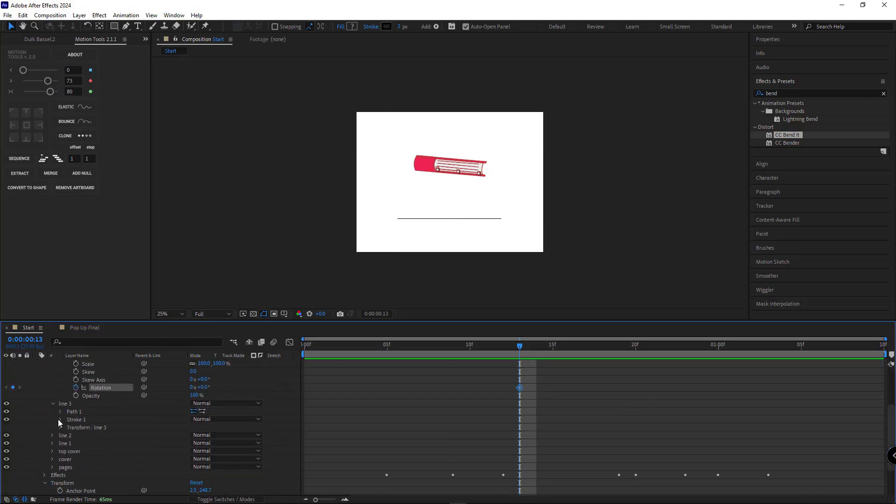
left_click(60, 422)
left_click(60, 412)
left_click(60, 420)
scroll(60, 424, "down", 1)
left_click(75, 443)
Add Rotation keyframes to the red book's line 2 and line 1 groups at frame 13.
scroll(75, 441, "down", 3)
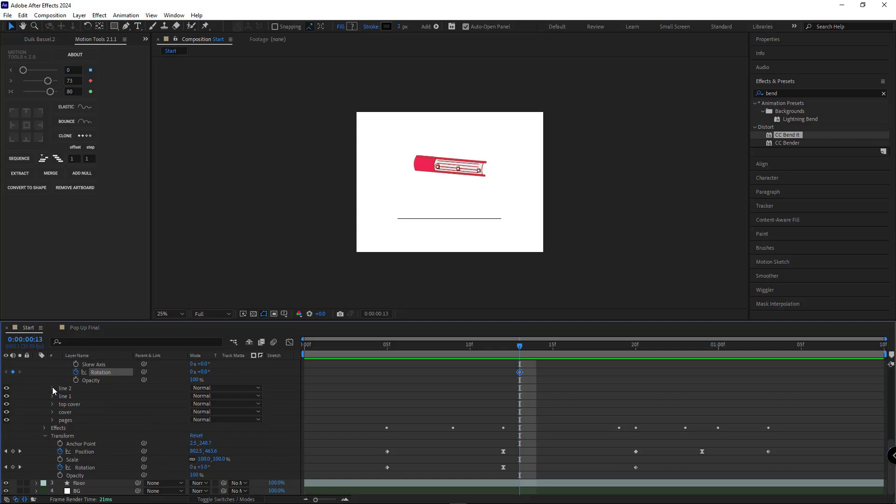
left_click(52, 389)
left_click(60, 413)
left_click(76, 459)
scroll(66, 434, "down", 3)
left_click(53, 403)
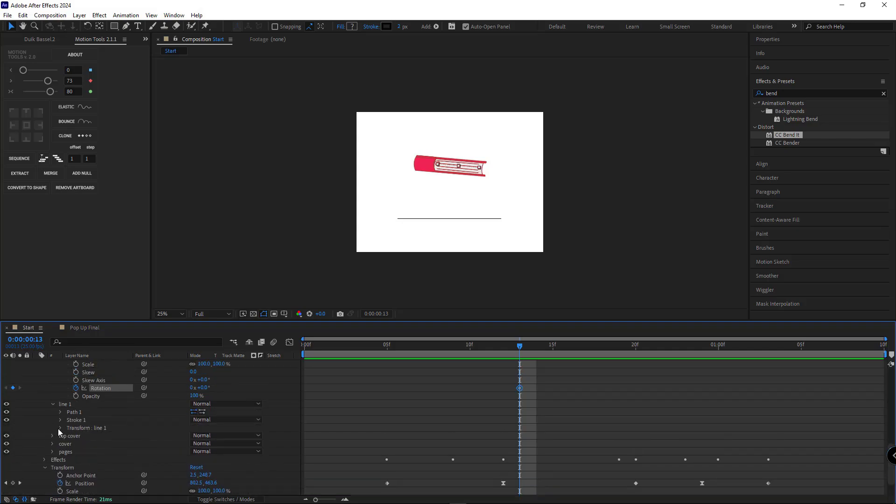
left_click(60, 428)
left_click(76, 476)
Add a Path keyframe to the red book's top cover shape at frame 13.
scroll(77, 448, "down", 3)
left_click(77, 420)
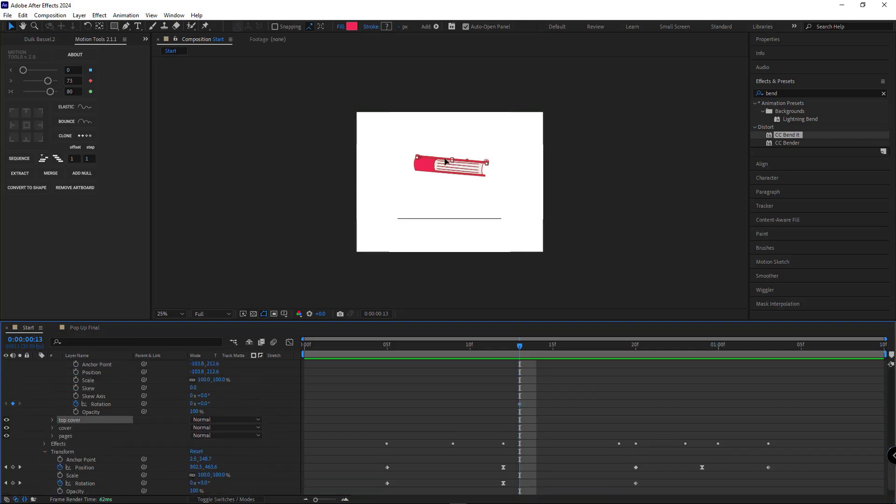
scroll(445, 162, "up", 4)
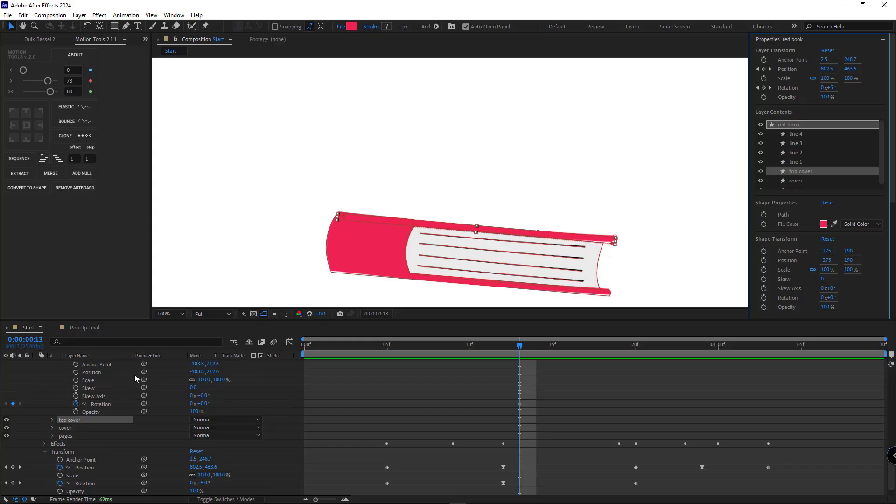
left_click(52, 420)
left_click(61, 428)
left_click(76, 436)
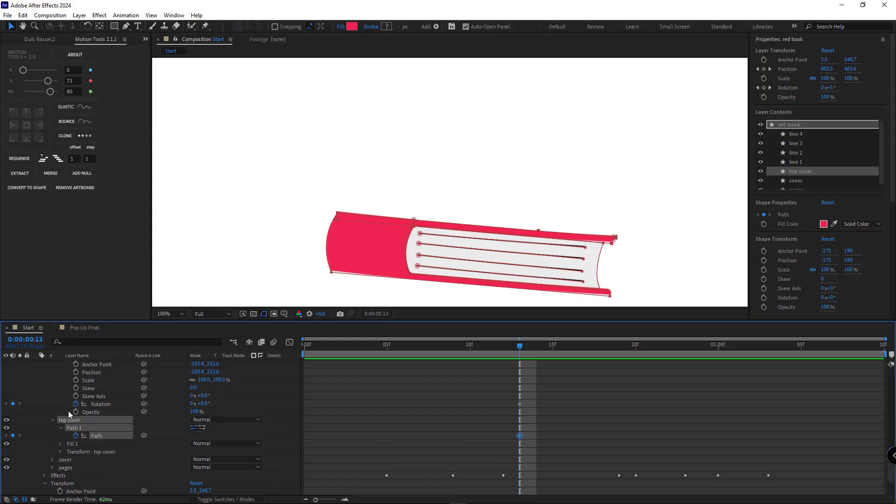
Add a Path keyframe to the red book's pages shape at frame 13.
scroll(70, 420, "down", 1)
left_click(77, 445)
left_click(52, 444)
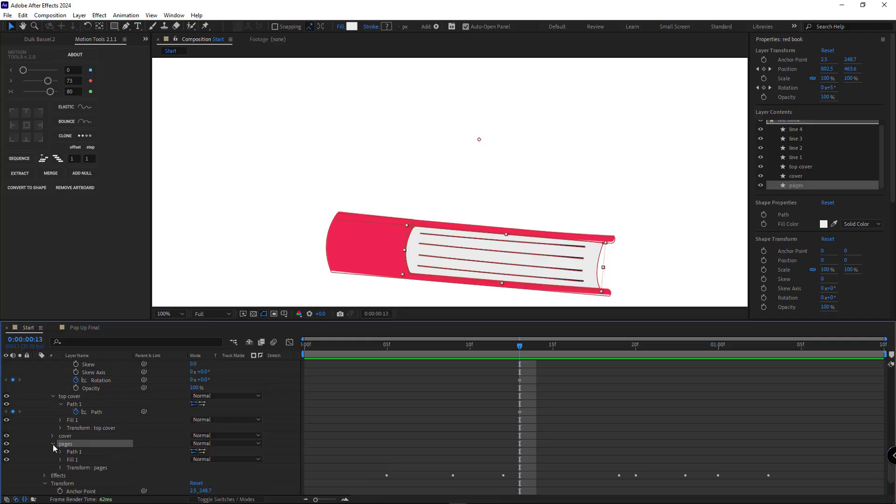
scroll(122, 425, "down", 1)
left_click(60, 428)
left_click(75, 435)
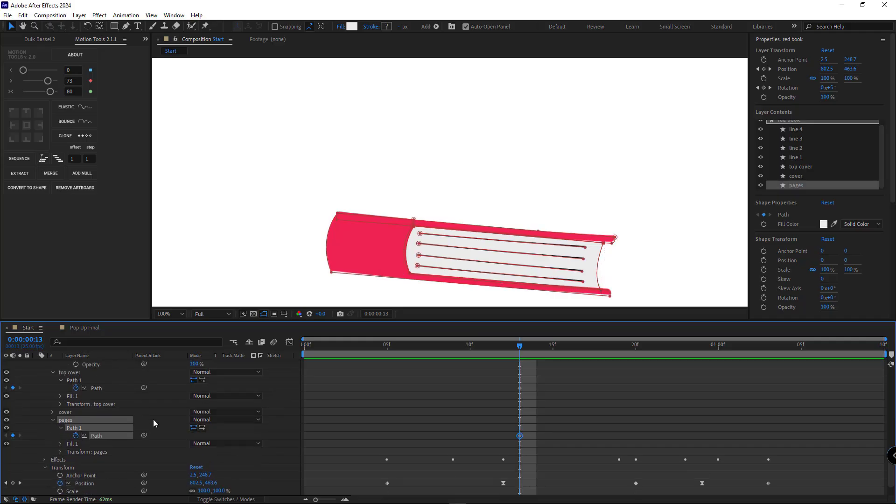
Show only the animated properties, apply Easy Ease to the new line rotation and path keyframes, and move them to frame 10.
key("u")
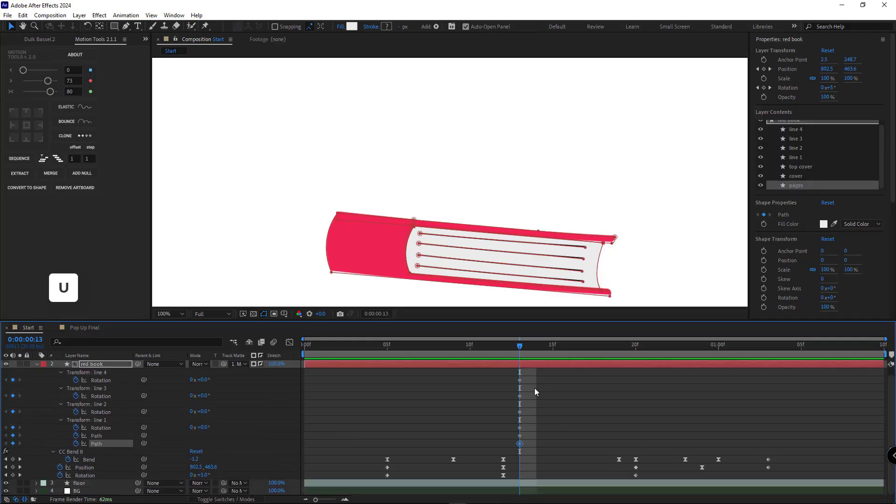
key("shift+slash")
left_click_drag(554, 376, 521, 446)
right_click(521, 447)
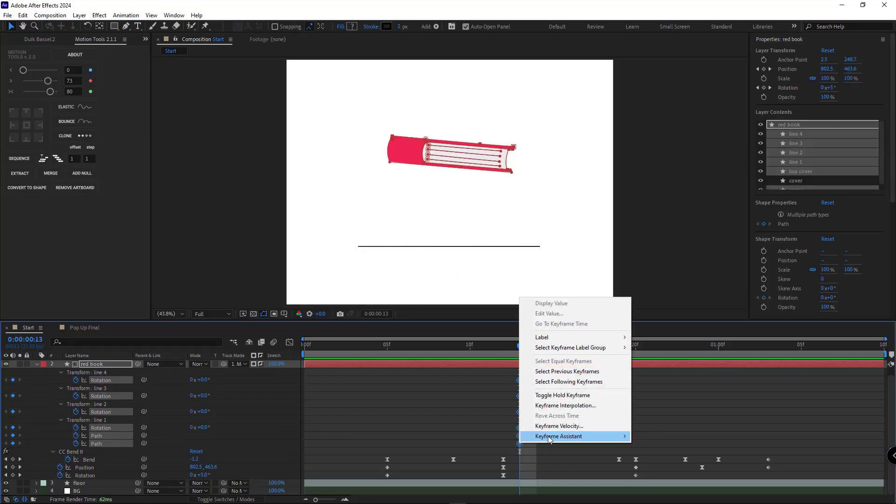
left_click(663, 374)
left_click_drag(527, 375, 476, 454)
key("Page_Up")
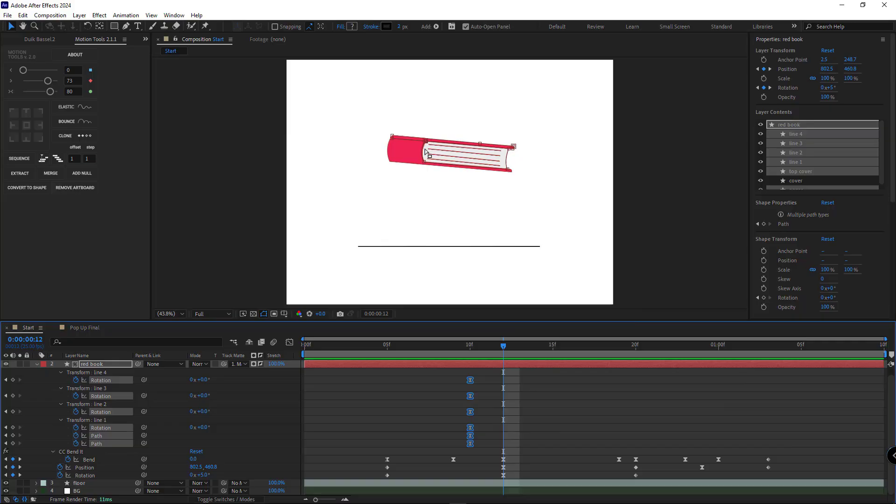
At frame 19, raise the free-end points of the top cover's path so the red book's cover swings open.
left_click_drag(505, 352, 620, 381)
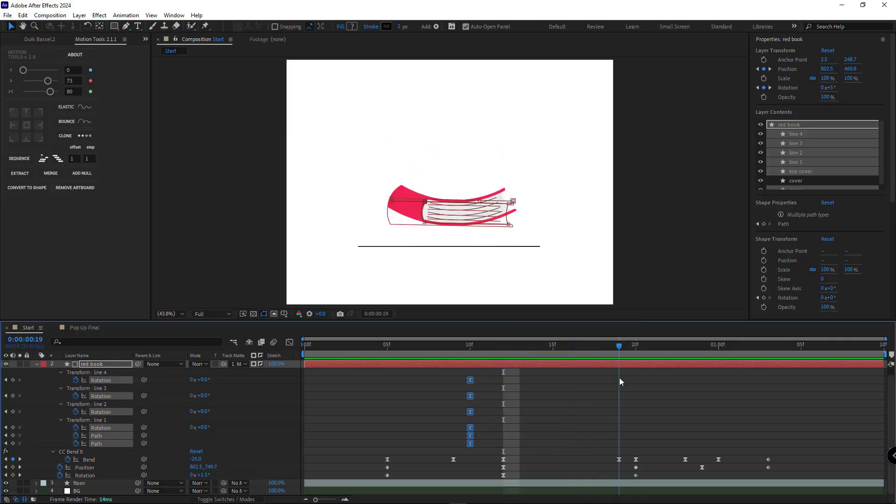
key("slash")
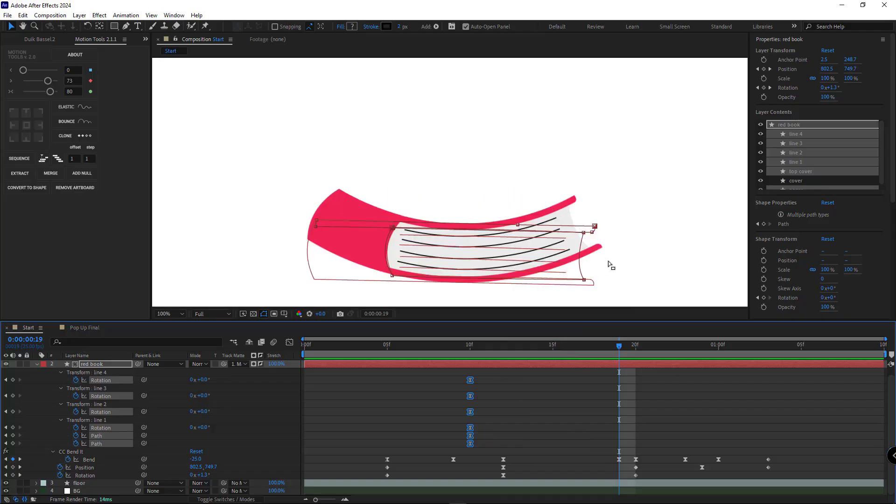
left_click(597, 228)
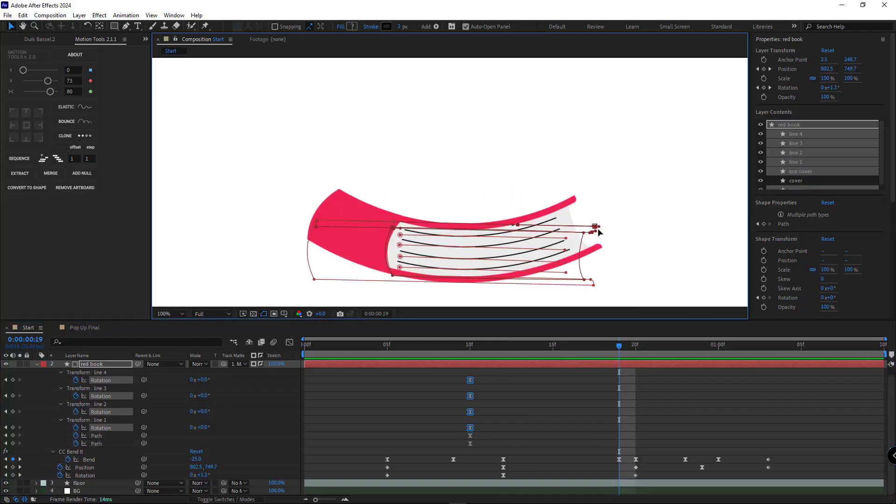
left_click_drag(599, 232, 567, 153)
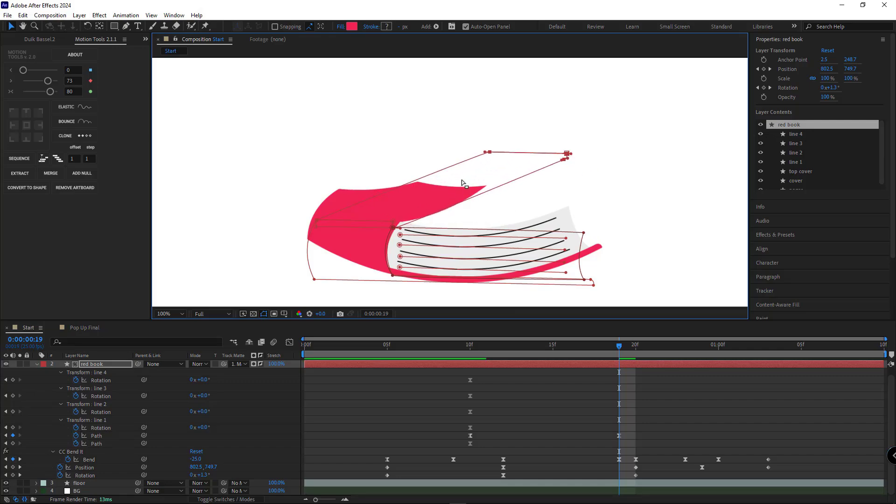
scroll(414, 189, "down", 1)
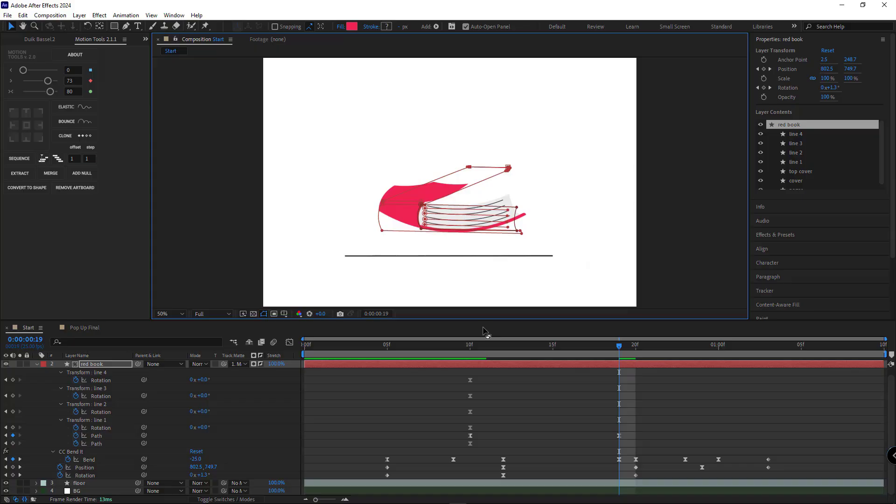
Move the End point of the red book's CC Bend It effect well beyond the book's open side.
left_click(392, 365)
left_click(147, 39)
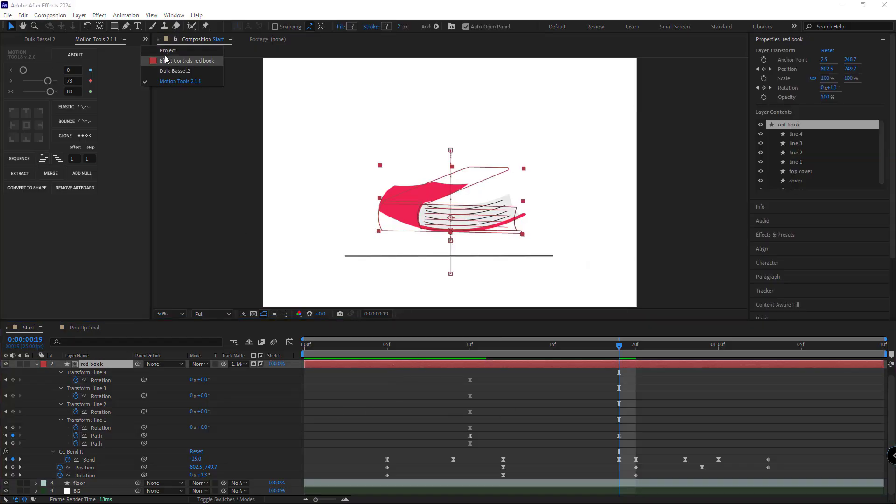
left_click(164, 55)
left_click(37, 61)
left_click_drag(559, 222, 626, 226)
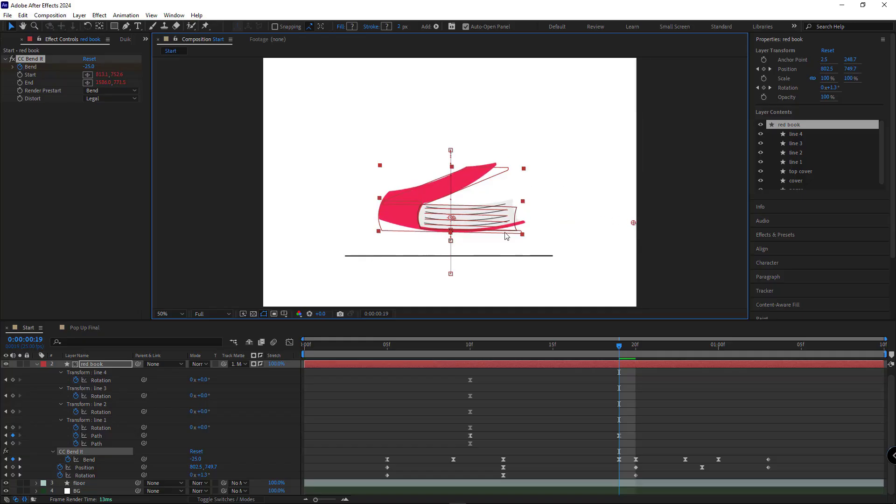
Set the CC Bend It Bend value to -45 at frame 19.
left_click(574, 401)
left_click(466, 364)
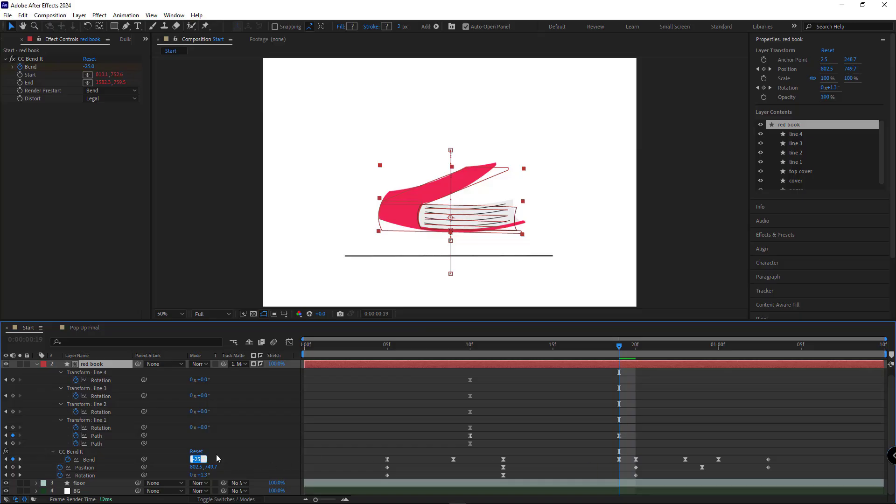
type("-45")
key("Return")
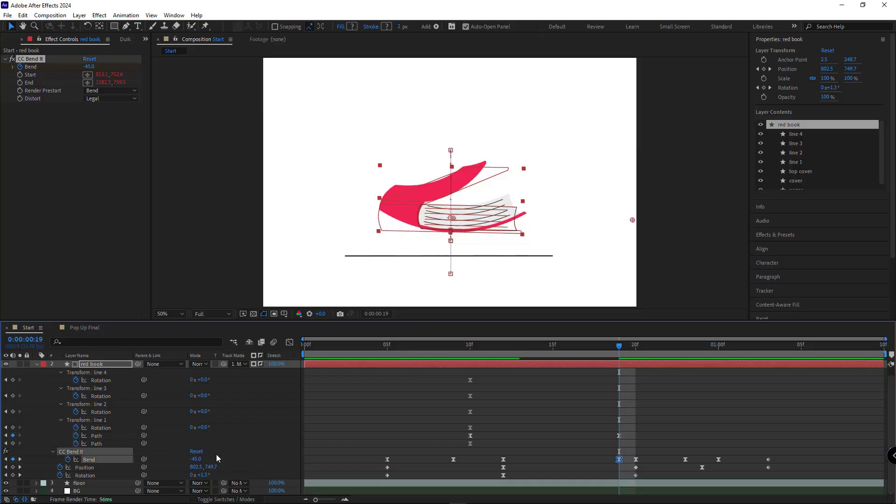
Set the CC Bend It Bend value to 45 at frame 9.
left_click(458, 349)
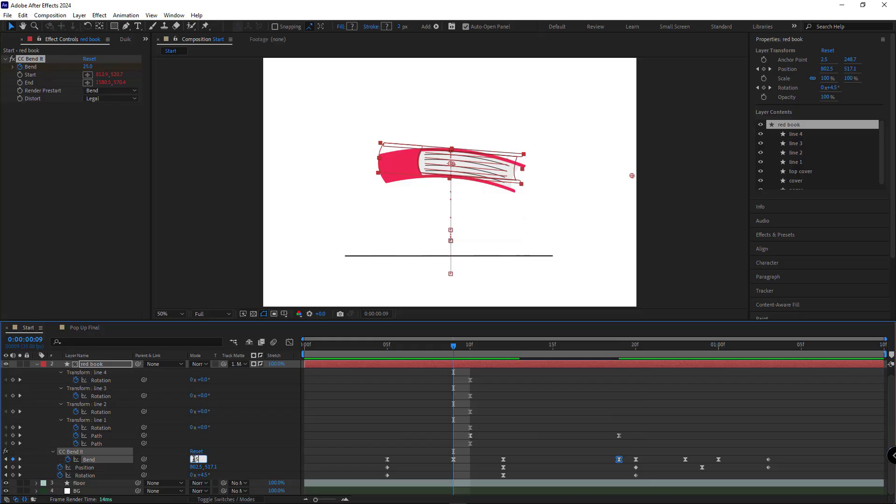
type("45")
key("Return")
left_click(630, 438)
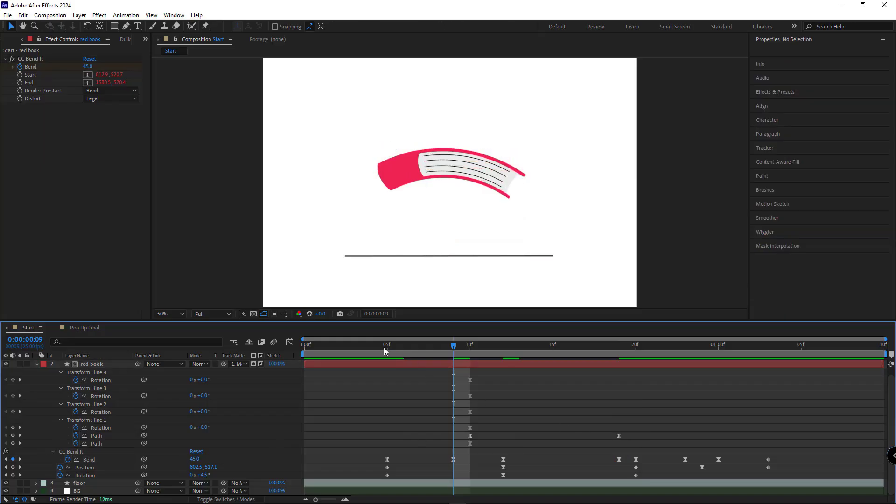
At frame 19, raise the upper outer corner of the pages path with the Pen tool.
left_click_drag(455, 349, 619, 372)
scroll(544, 245, "up", 1)
left_click(544, 245)
key("g")
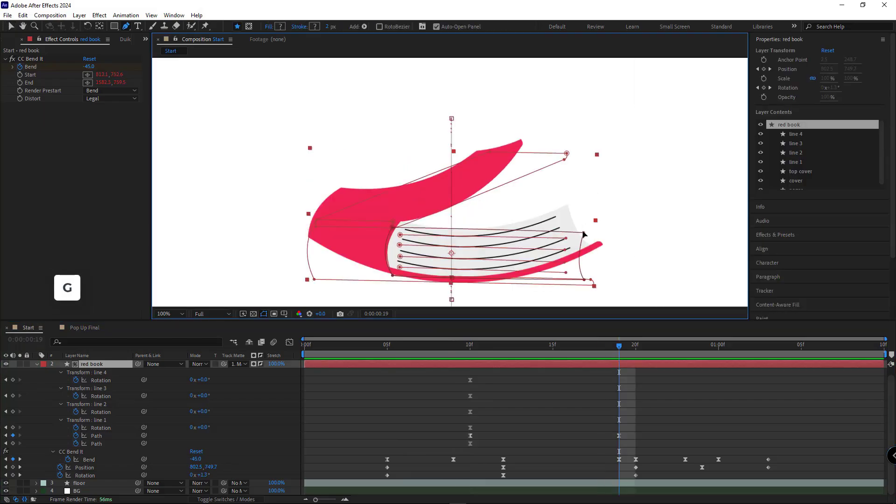
left_click_drag(585, 233, 588, 212)
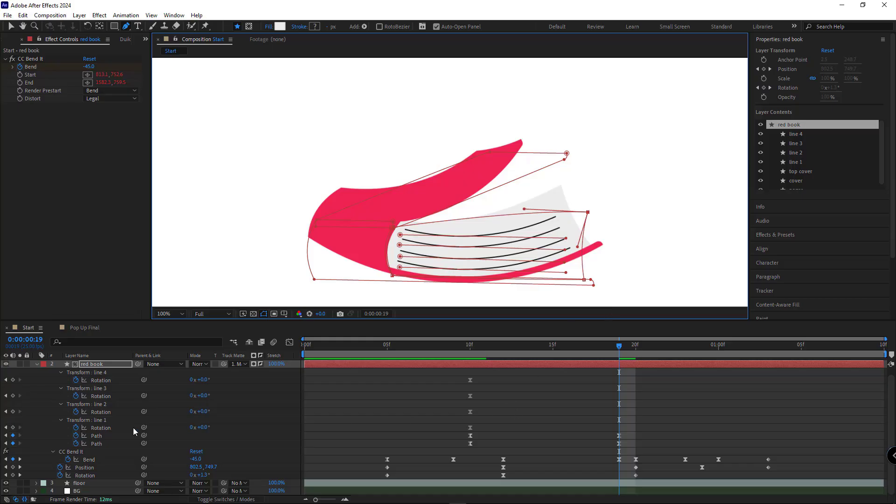
At frame 19, set the Rotation of line 1 to -4°, line 2 to -2° and line 3 to -1.5°.
left_click_drag(204, 428, 194, 397)
left_click(554, 411)
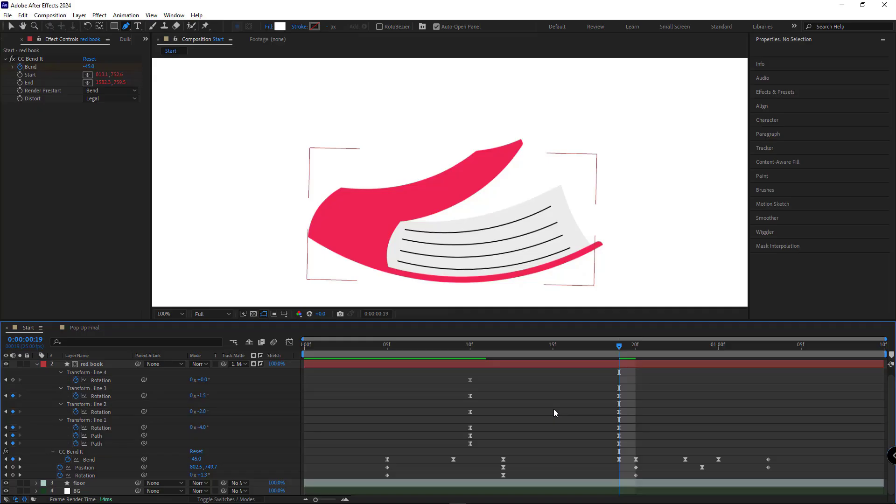
key("comma")
Copy the line rotation and path keyframes from frame 10 and paste them at frame 21 to close the book.
key("Page_Down")
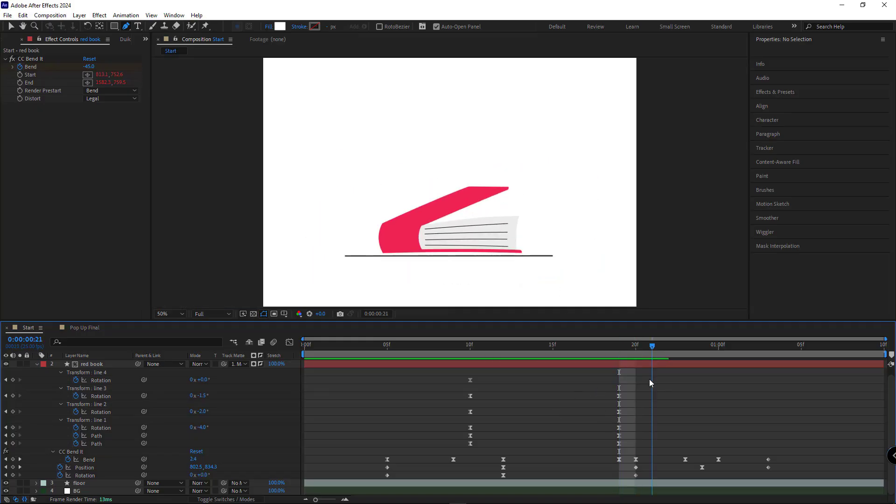
key("Page_Down")
scroll(487, 400, "up", 1)
left_click_drag(483, 384, 460, 454)
key("ctrl+c")
key("ctrl+v")
left_click(680, 408)
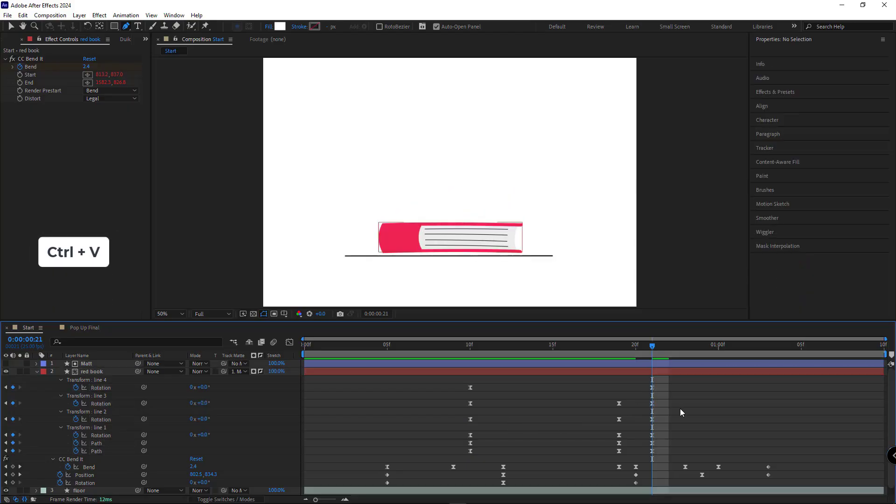
Remove all Rotation keyframes from line 4 and collapse its transform group.
left_click(619, 345)
left_click(653, 387)
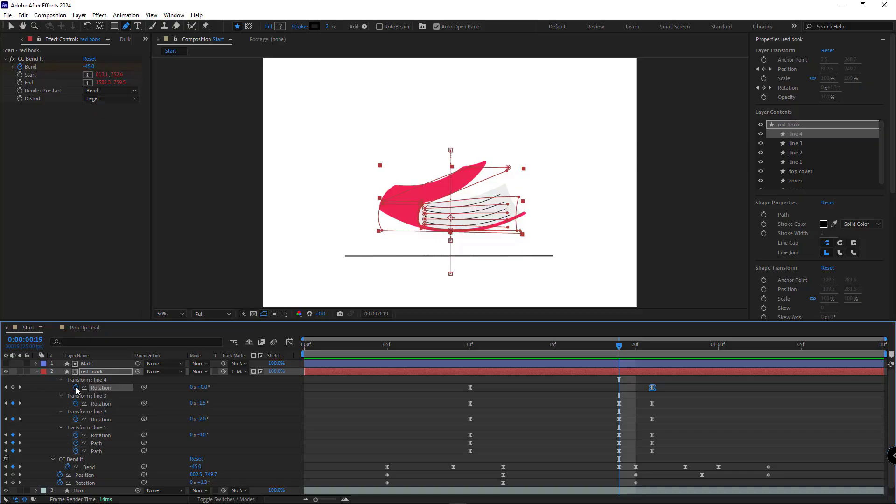
left_click(76, 388)
left_click(60, 381)
Preview the red book animation from the start, and play the Pop Up Final composition for comparison.
left_click(434, 394)
left_click_drag(420, 349, 304, 350)
key("space")
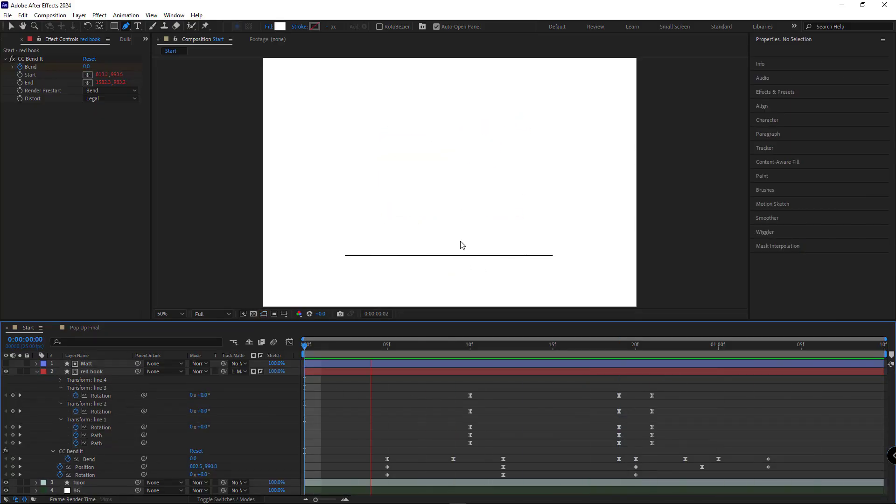
key("comma")
key("comma")
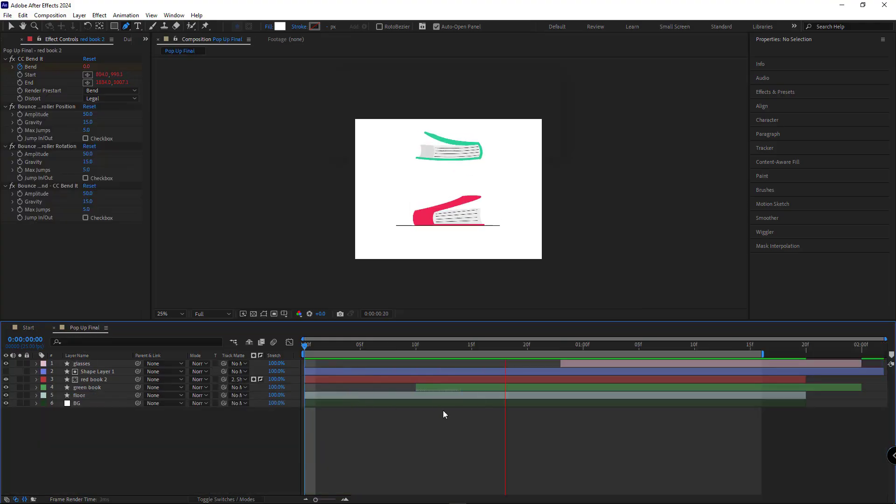